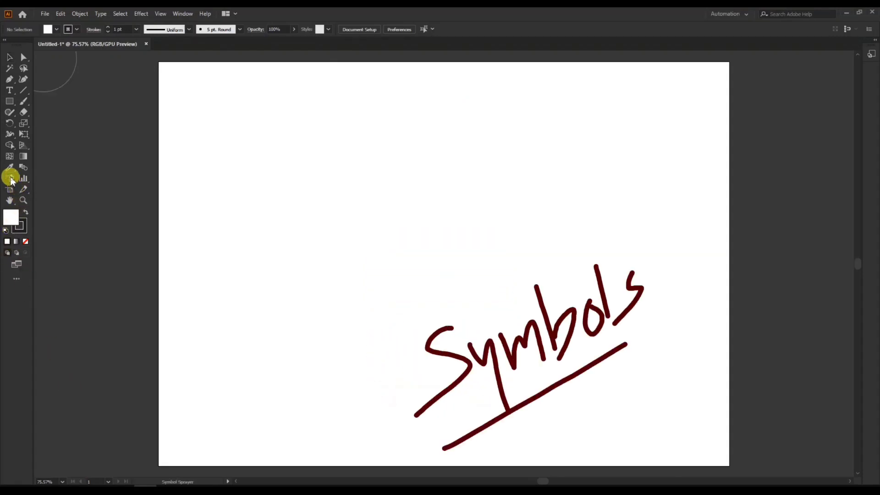
Detach the Symbol Sprayer tool group as a floating strip and show the Symbols panel over the upper part of the artboard
{"action": "mouse_move", "coordinate": [10, 178]}
{"action": "left_mouse_down"}
{"action": "mouse_move", "coordinate": [103, 177]}
{"action": "mouse_move", "coordinate": [102, 191]}
{"action": "mouse_move", "coordinate": [122, 181]}
{"action": "mouse_move", "coordinate": [121, 221]}
{"action": "mouse_move", "coordinate": [101, 253]}
{"action": "mouse_move", "coordinate": [101, 182]}
{"action": "mouse_move", "coordinate": [120, 188]}
{"action": "mouse_move", "coordinate": [113, 168]}
{"action": "mouse_move", "coordinate": [123, 156]}
{"action": "left_mouse_up"}
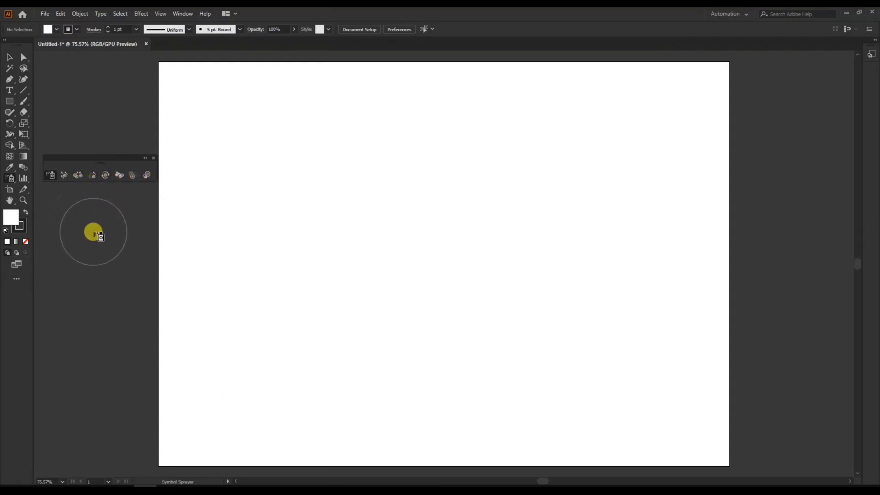
{"action": "left_click", "coordinate": [179, 15]}
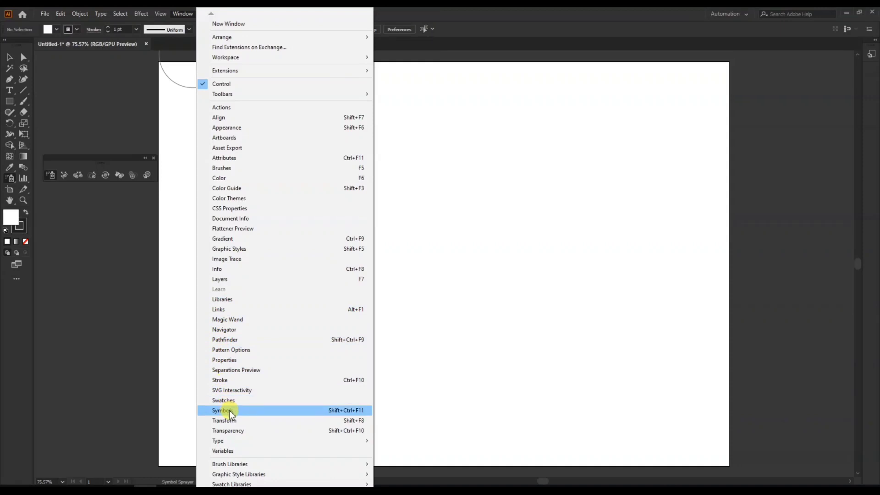
{"action": "left_click", "coordinate": [362, 412]}
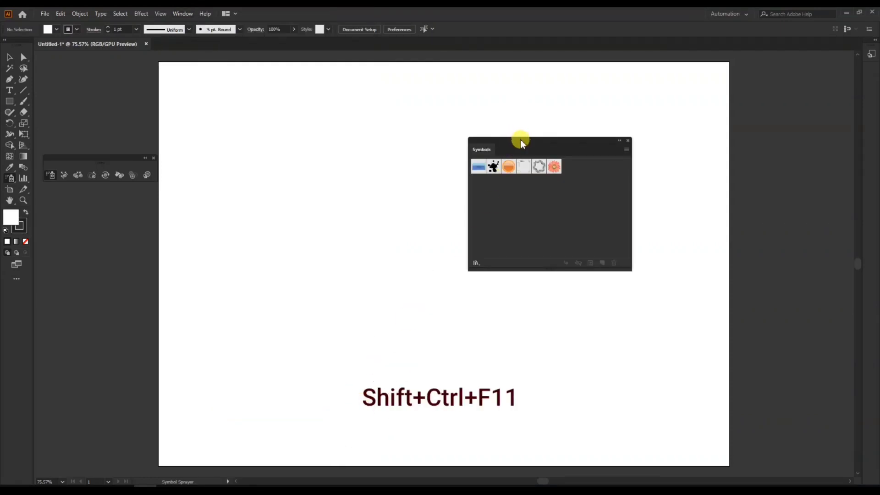
{"action": "left_click_drag", "start_coordinate": [520, 139], "coordinate": [357, 126]}
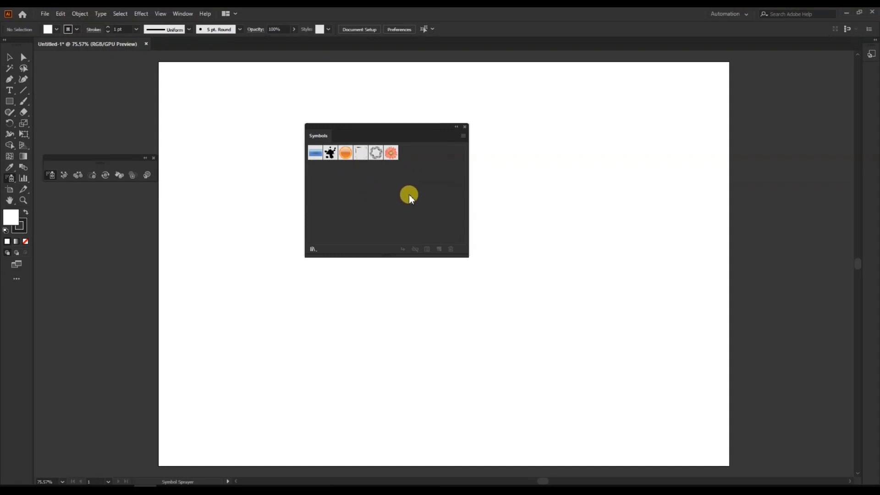
Open the 3D Symbols library, place its panel below the Symbols panel and enlarge it to show all its symbols
{"action": "left_click", "coordinate": [464, 134]}
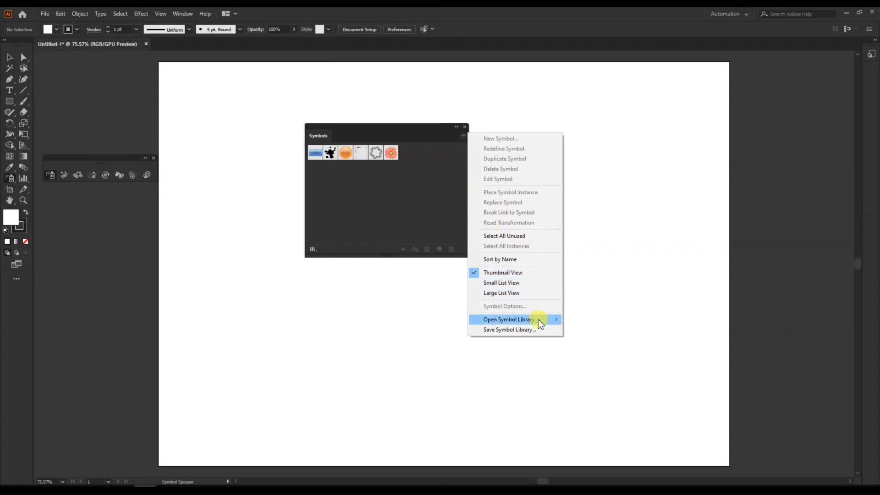
{"action": "mouse_move", "coordinate": [539, 320]}
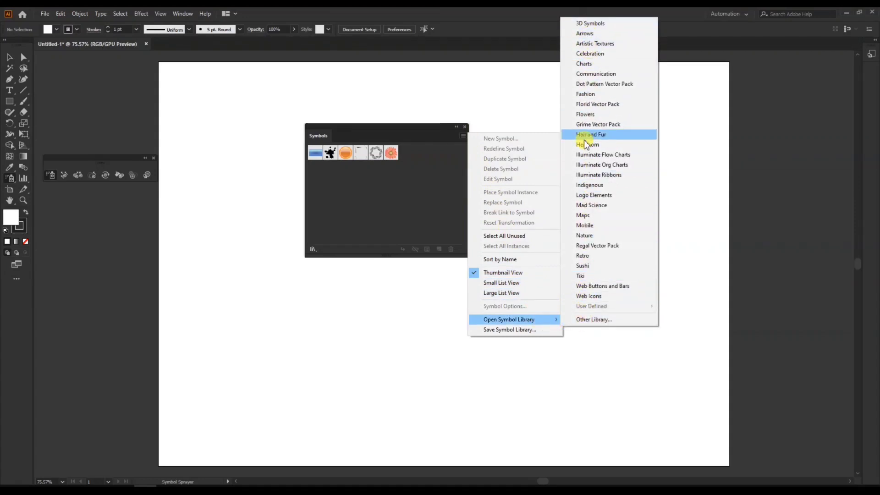
{"action": "left_click", "coordinate": [589, 26]}
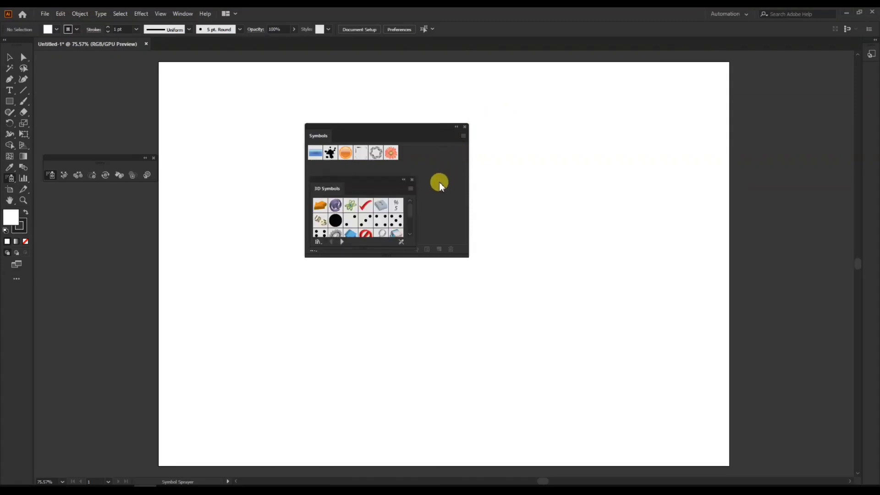
{"action": "left_click_drag", "start_coordinate": [383, 181], "coordinate": [301, 253]}
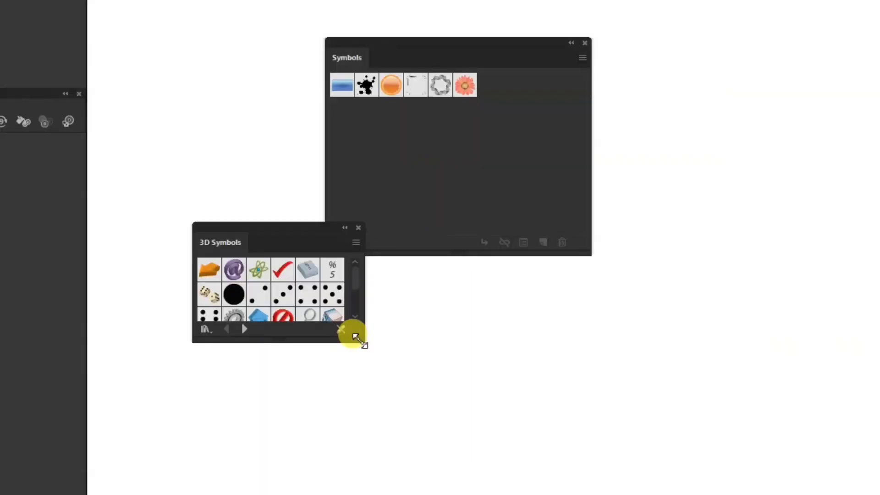
{"action": "left_click_drag", "start_coordinate": [358, 339], "coordinate": [510, 445]}
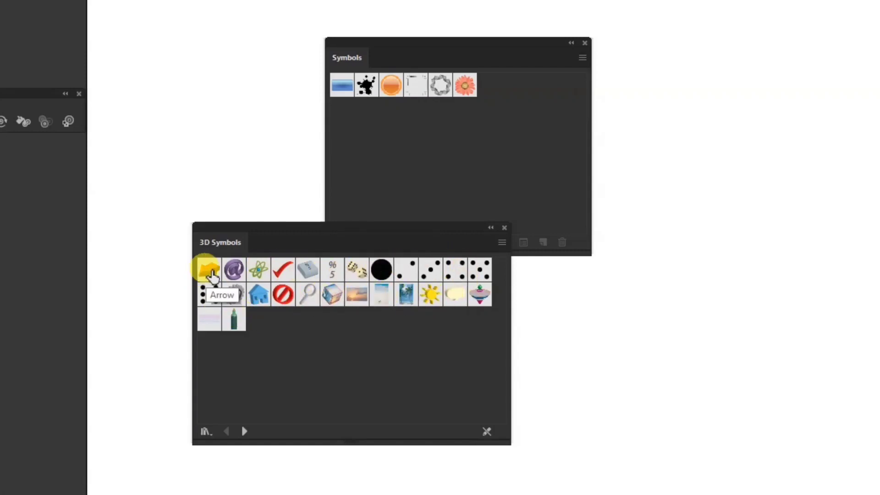
Place the 3D Arrow symbol on the artboard, enlarge it to about 48 by 39 mm and move it to the upper right
{"action": "left_click", "coordinate": [211, 272]}
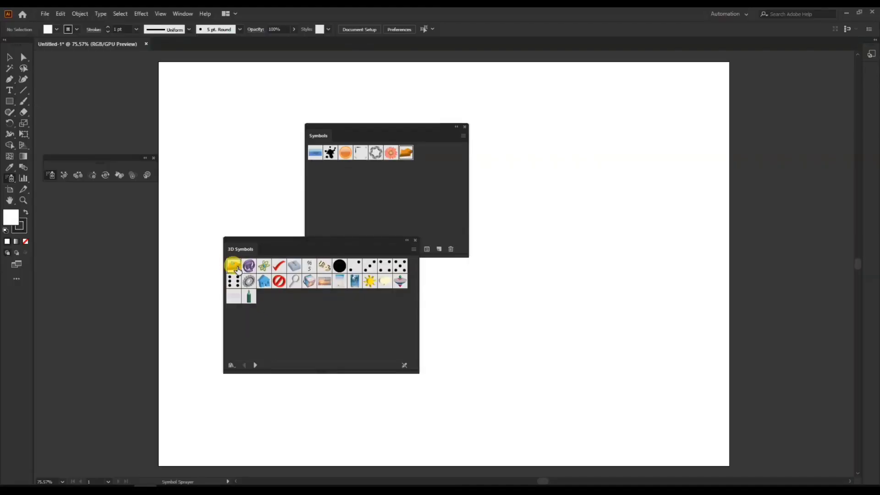
{"action": "left_click_drag", "start_coordinate": [237, 270], "coordinate": [506, 348]}
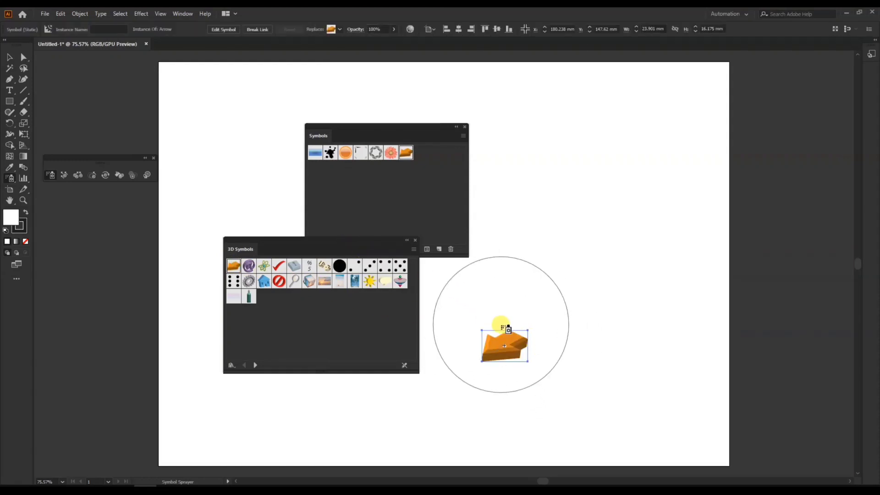
{"action": "left_click", "coordinate": [9, 56]}
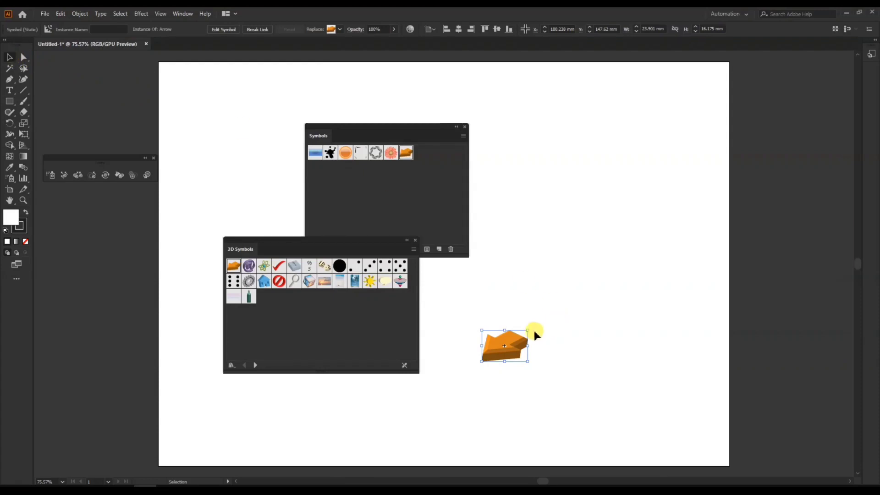
{"action": "left_click_drag", "start_coordinate": [536, 321], "coordinate": [573, 304]}
{"action": "left_click_drag", "start_coordinate": [564, 299], "coordinate": [577, 207]}
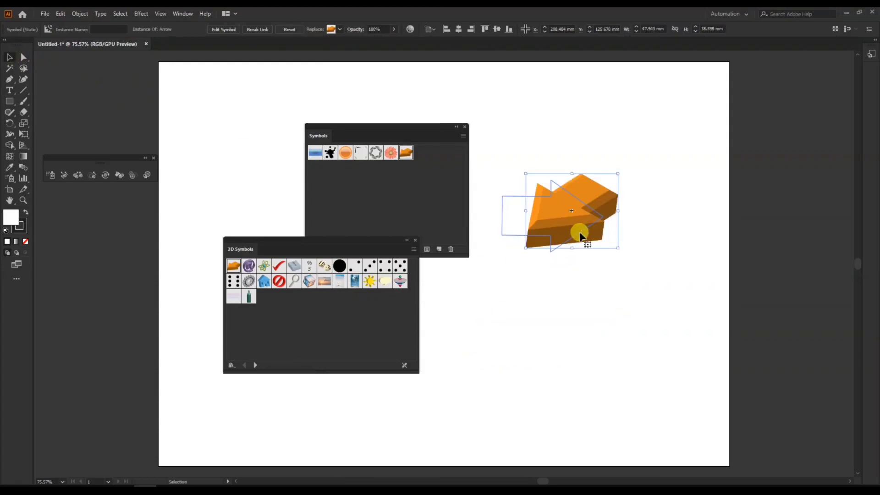
Move the Symbols panel clear of the library and place the purple @ symbol, about 34 mm wide, below the orange arrow
{"action": "left_click_drag", "start_coordinate": [412, 133], "coordinate": [362, 92]}
{"action": "left_click", "coordinate": [249, 266]}
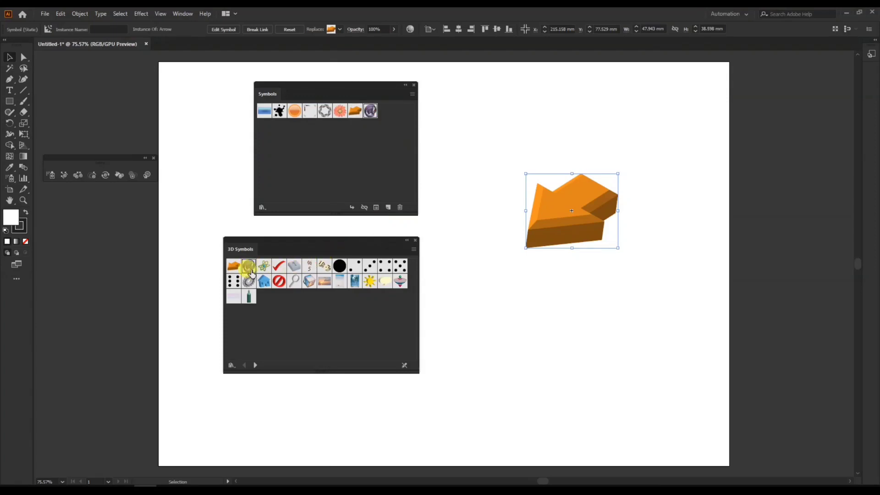
{"action": "left_click_drag", "start_coordinate": [248, 267], "coordinate": [591, 364]}
{"action": "left_click_drag", "start_coordinate": [565, 327], "coordinate": [510, 291]}
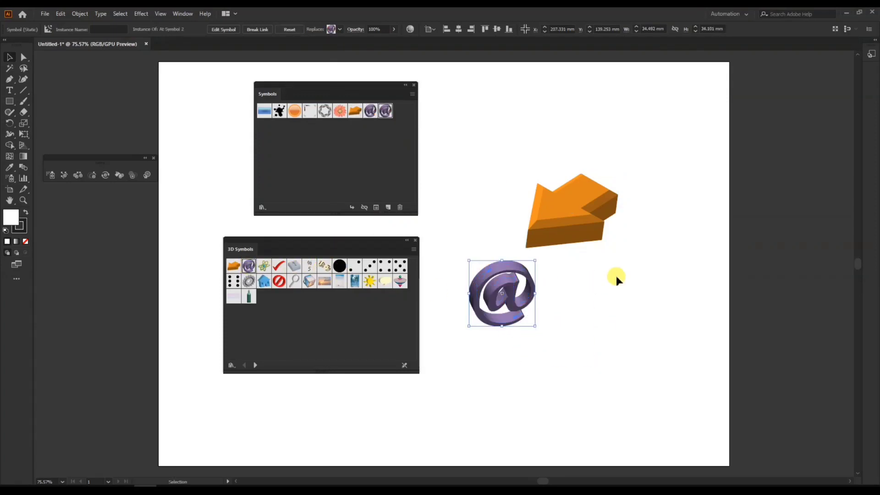
{"action": "left_click", "coordinate": [616, 276]}
Place the Atom symbol at the lower right of the @ and the House symbol, about 40 by 47 mm, above the orange arrow
{"action": "left_click_drag", "start_coordinate": [263, 266], "coordinate": [595, 340]}
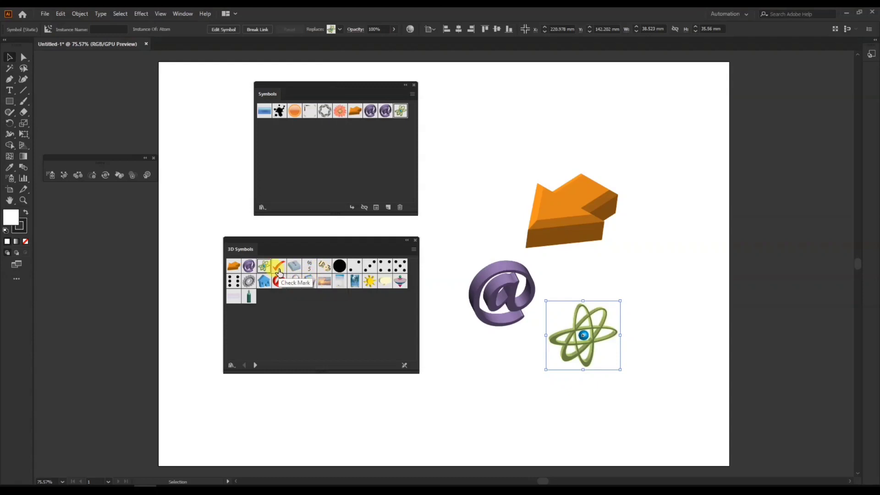
{"action": "left_click_drag", "start_coordinate": [264, 281], "coordinate": [545, 94]}
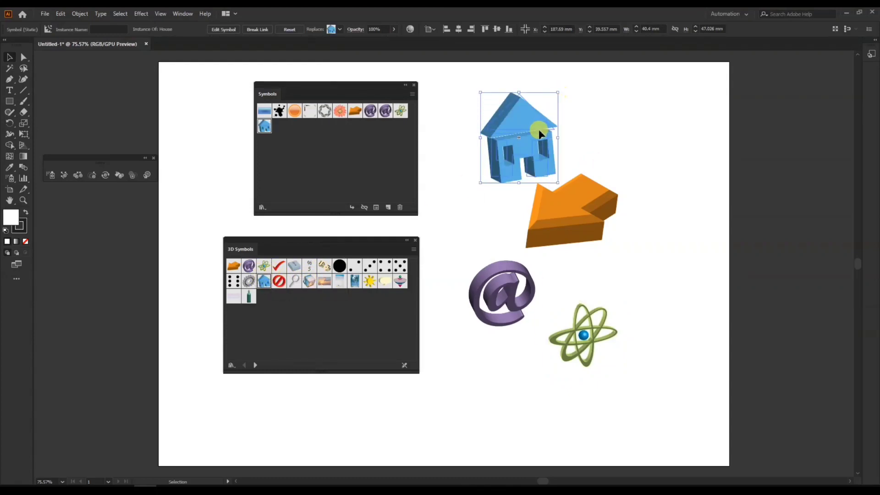
{"action": "left_click", "coordinate": [626, 117]}
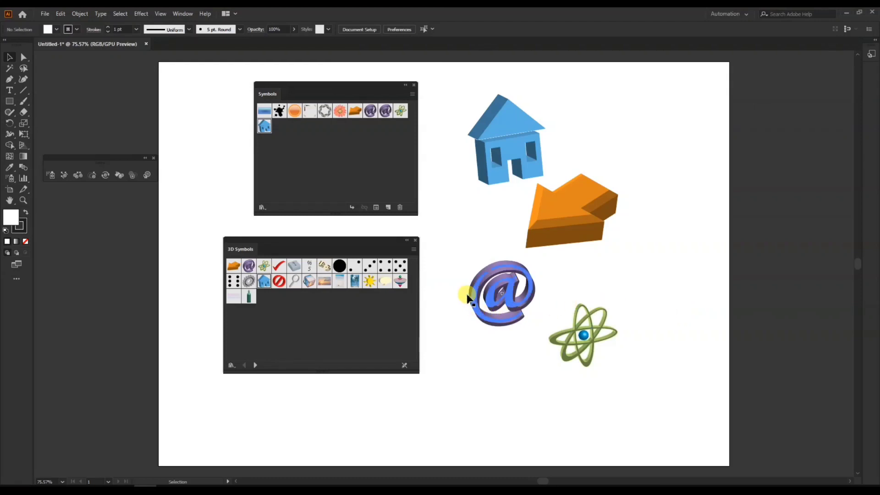
Open the Arrows symbol library and place the black notched arrowhead near the artboard's right edge
{"action": "left_click", "coordinate": [413, 94]}
{"action": "mouse_move", "coordinate": [449, 278]}
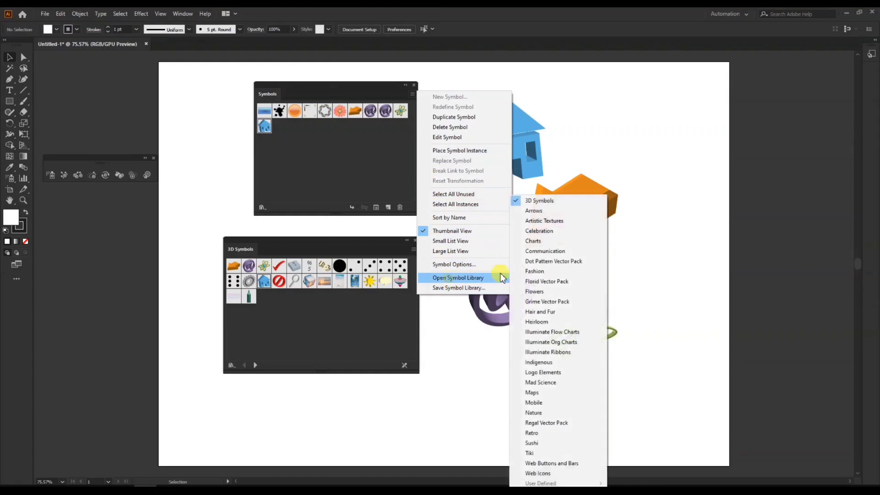
{"action": "left_click", "coordinate": [547, 211]}
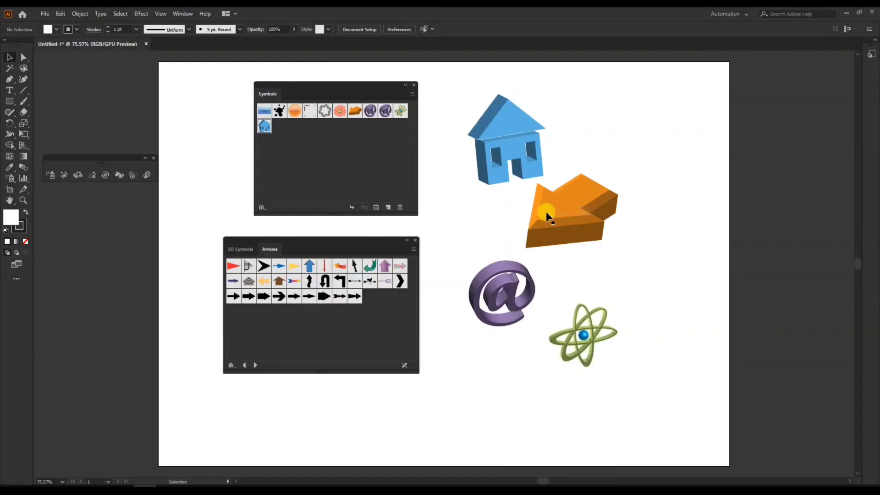
{"action": "left_click_drag", "start_coordinate": [263, 270], "coordinate": [689, 331]}
Delete the atom and the purple @ symbol from the artboard
{"action": "left_click", "coordinate": [582, 339]}
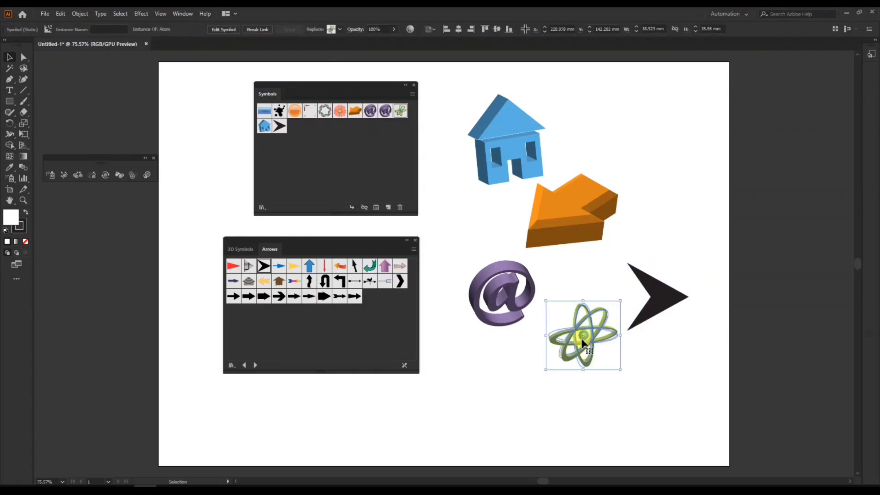
{"action": "key", "text": "Delete"}
{"action": "left_click", "coordinate": [510, 293]}
{"action": "key", "text": "Delete"}
Place the blue up arrow, black U-turn arrow and yellow patterned arrow along the artboard's lower part, moving the black arrowhead up
{"action": "left_click_drag", "start_coordinate": [308, 265], "coordinate": [537, 397]}
{"action": "left_click_drag", "start_coordinate": [324, 280], "coordinate": [641, 426]}
{"action": "left_click_drag", "start_coordinate": [628, 373], "coordinate": [613, 375]}
{"action": "left_click_drag", "start_coordinate": [659, 313], "coordinate": [660, 286]}
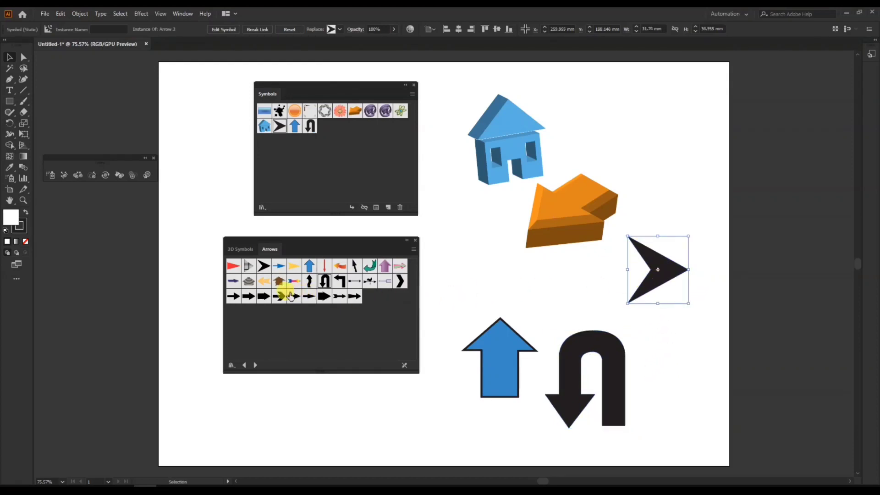
{"action": "left_click_drag", "start_coordinate": [268, 290], "coordinate": [451, 452]}
{"action": "left_click", "coordinate": [496, 447]}
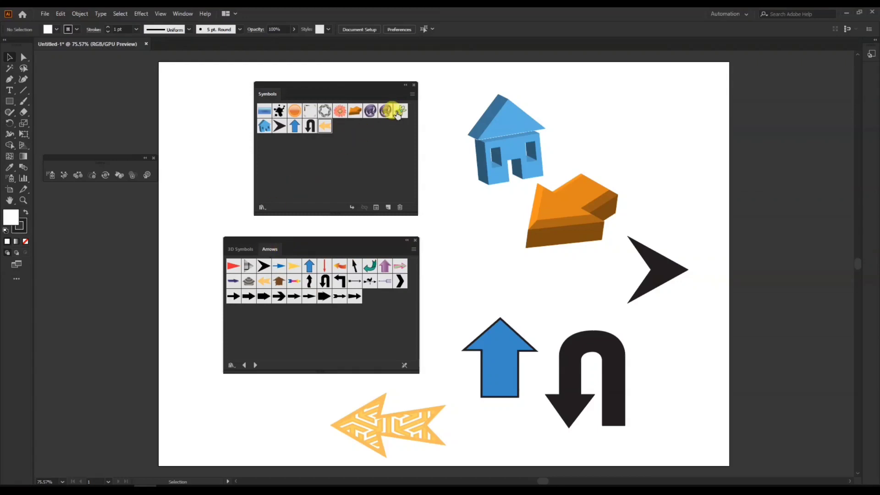
{"action": "left_click", "coordinate": [412, 94]}
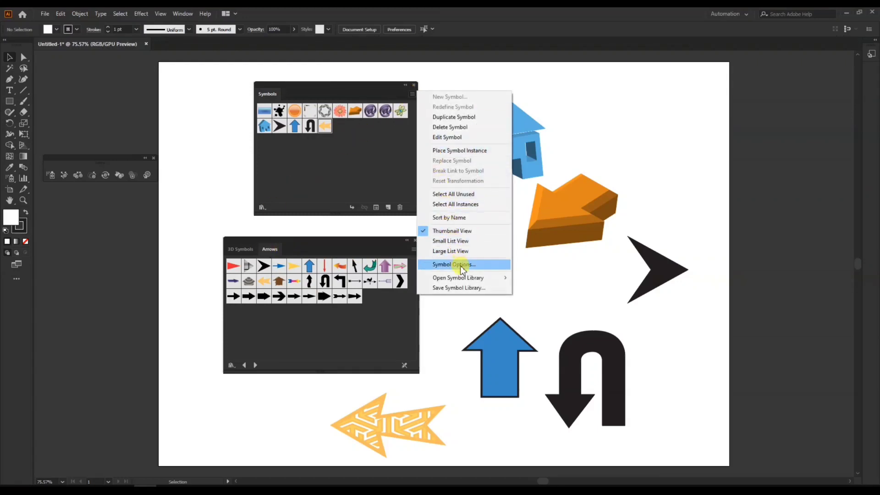
{"action": "mouse_move", "coordinate": [476, 277]}
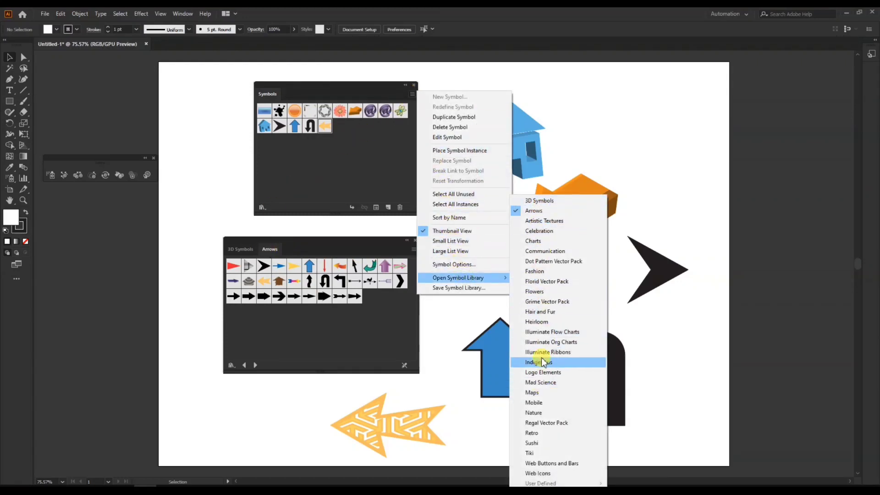
{"action": "left_click", "coordinate": [538, 332]}
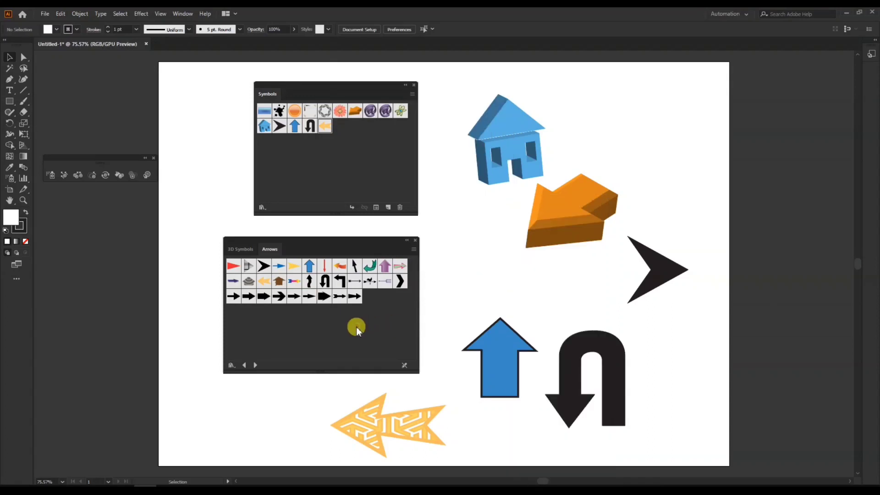
Step forward and back through the neighbouring symbol libraries, finishing with the Celebration library loaded
{"action": "left_click", "coordinate": [255, 366]}
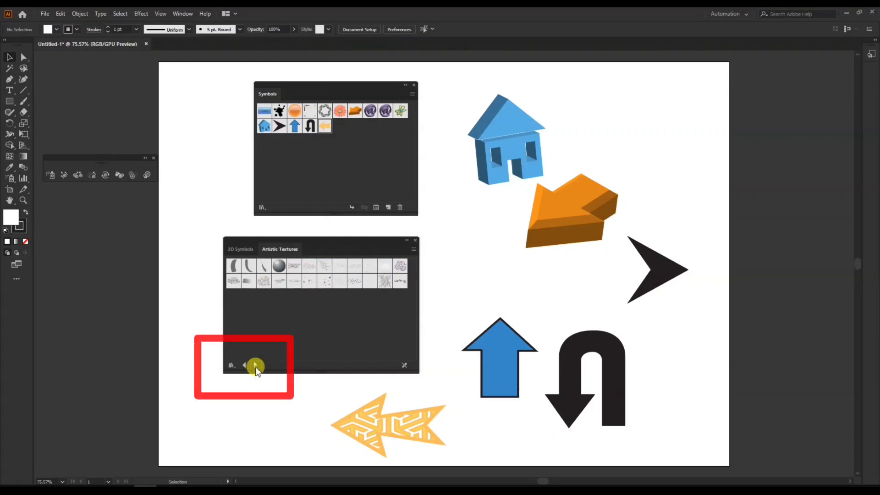
{"action": "left_click", "coordinate": [255, 366]}
{"action": "left_click", "coordinate": [254, 366]}
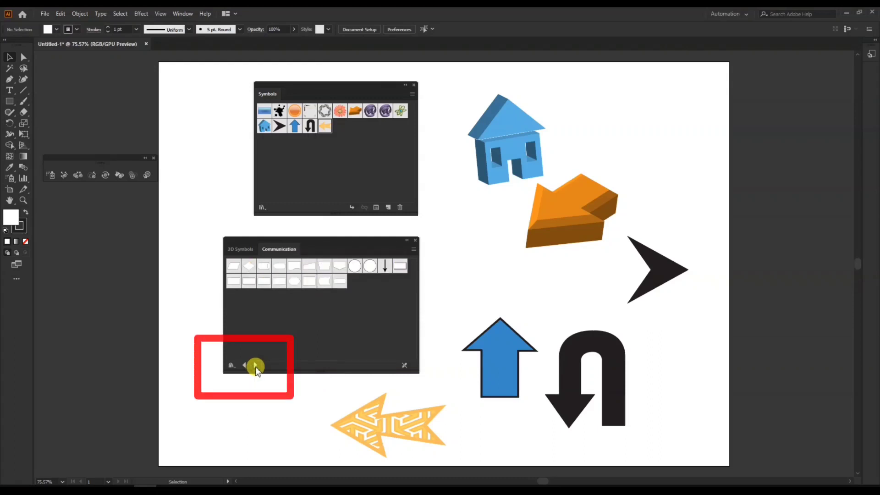
{"action": "left_click", "coordinate": [247, 365]}
{"action": "left_click", "coordinate": [244, 365]}
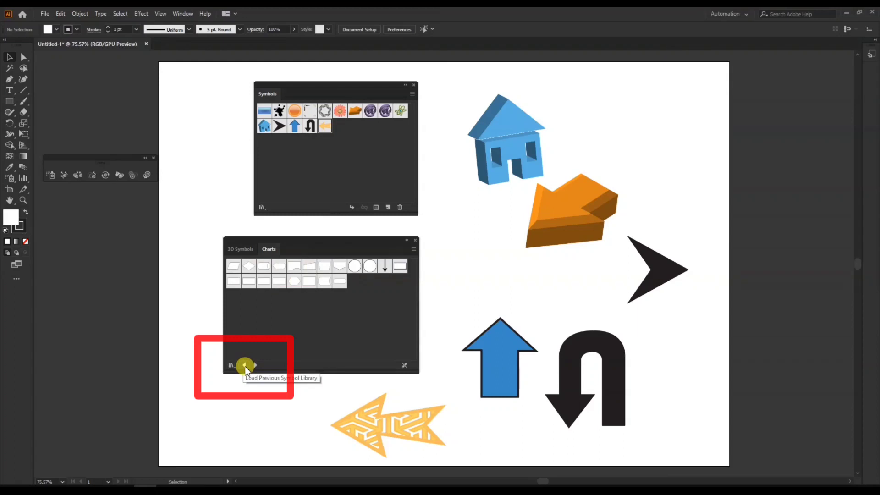
{"action": "left_click", "coordinate": [244, 365]}
{"action": "left_click", "coordinate": [245, 365]}
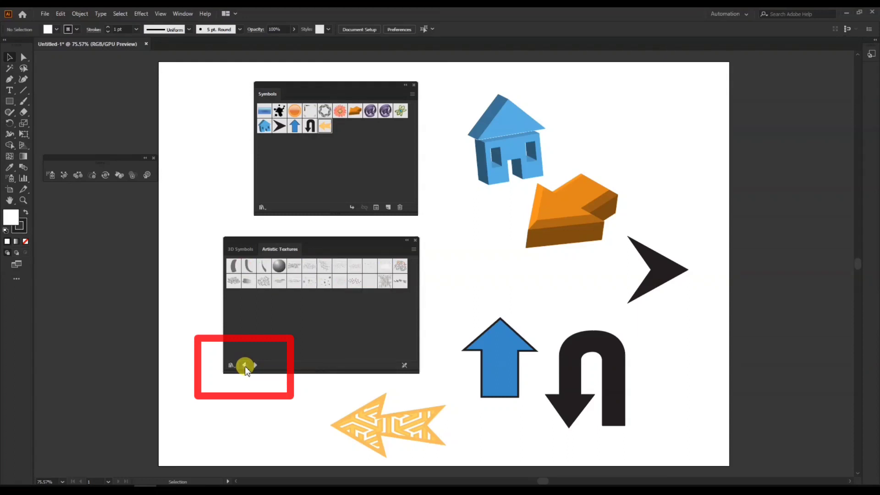
{"action": "left_click", "coordinate": [245, 366]}
{"action": "left_click", "coordinate": [255, 365]}
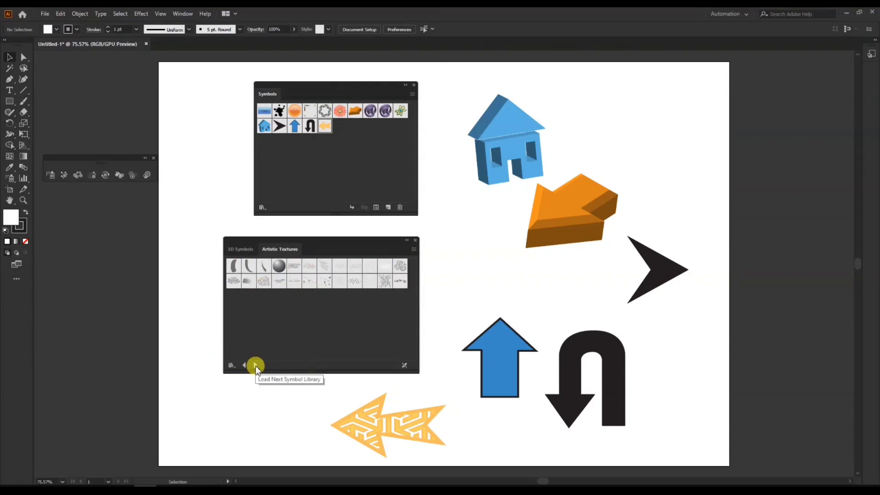
{"action": "left_click", "coordinate": [255, 365]}
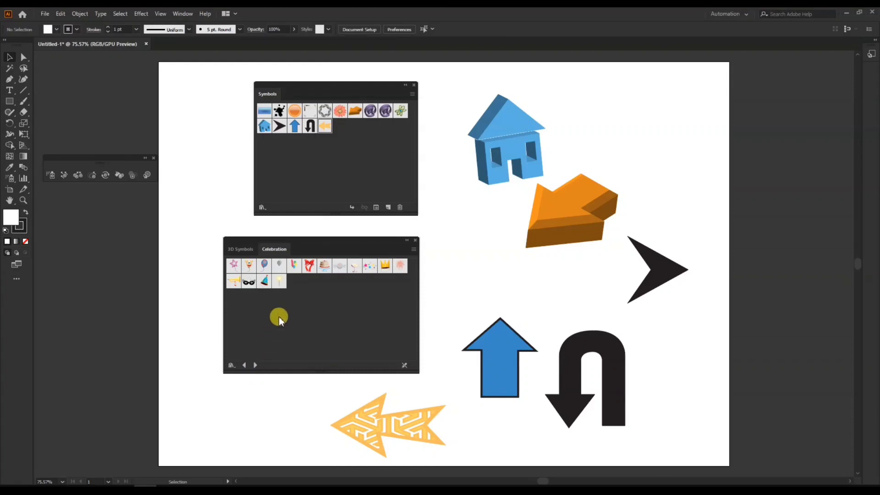
Delete all the placed symbols, including the yellow arrow, to empty the artboard
{"action": "left_click_drag", "start_coordinate": [461, 77], "coordinate": [686, 453]}
{"action": "left_click", "coordinate": [403, 421]}
{"action": "key", "text": "Delete"}
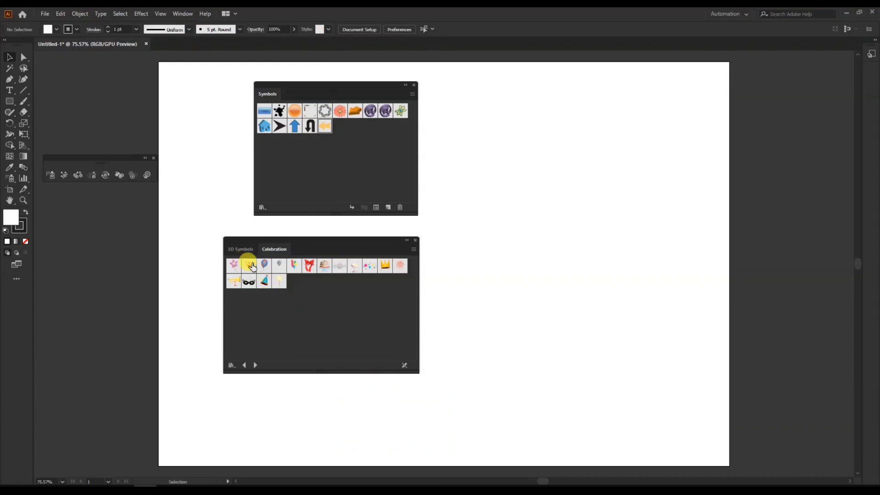
Place the smiling face balloon from the Celebration library, enlarge it to about 71 by 84 mm and move it to the artboard's upper part
{"action": "left_click_drag", "start_coordinate": [251, 266], "coordinate": [511, 232]}
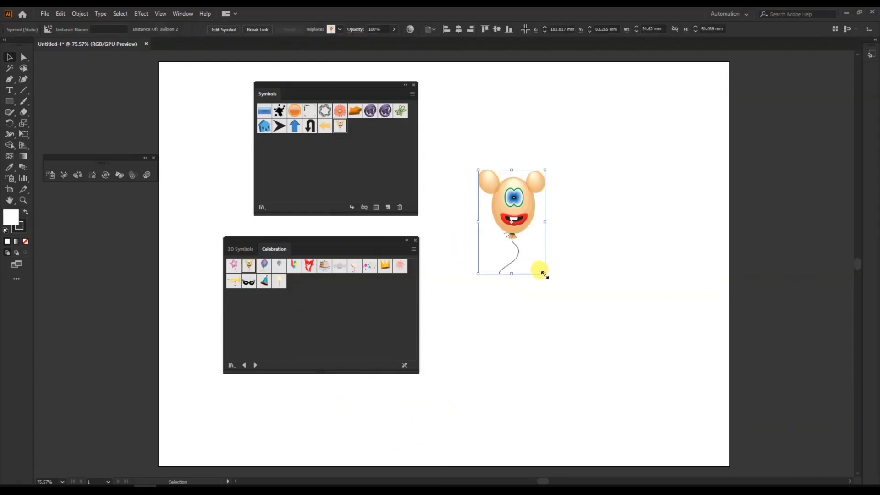
{"action": "left_click_drag", "start_coordinate": [544, 274], "coordinate": [614, 332]}
{"action": "left_click_drag", "start_coordinate": [571, 243], "coordinate": [559, 173]}
{"action": "left_click", "coordinate": [672, 190]}
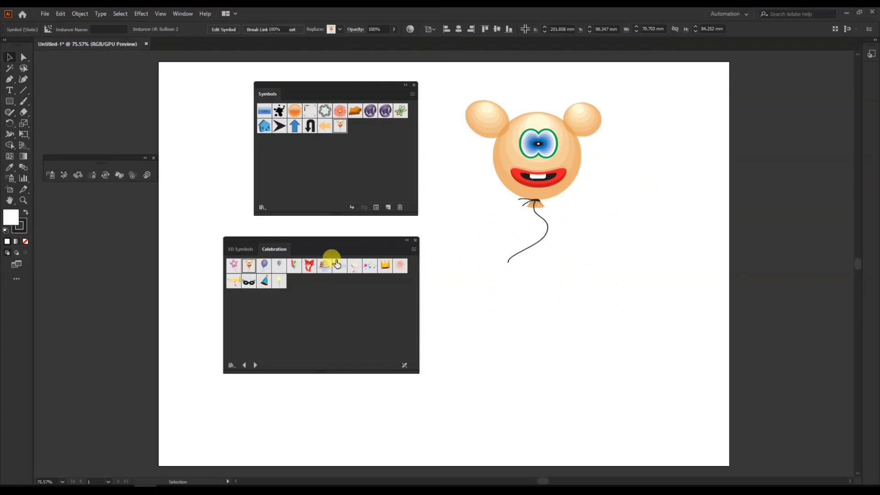
Place the red bow from the Celebration library and position it below the balloon at about 46 by 53 mm
{"action": "left_click_drag", "start_coordinate": [309, 265], "coordinate": [628, 401]}
{"action": "left_click_drag", "start_coordinate": [586, 317], "coordinate": [538, 289]}
{"action": "left_click", "coordinate": [631, 277]}
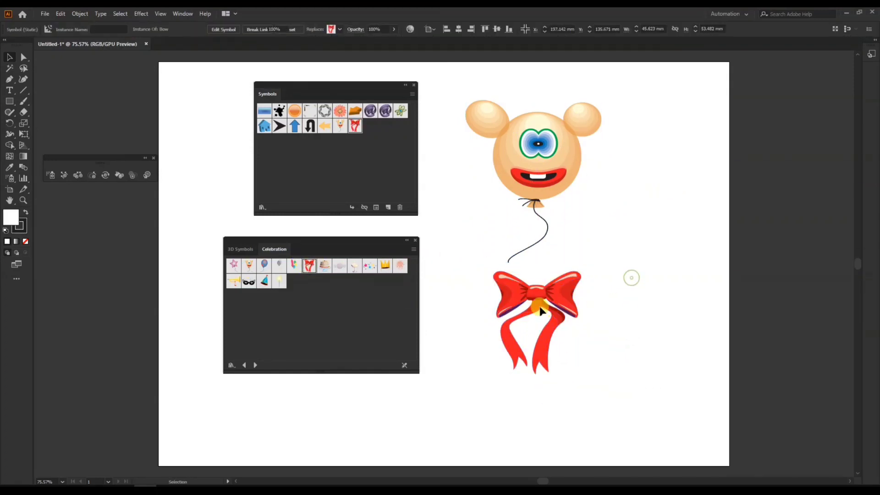
Delete the smiling face balloon and the red bow from the artboard
{"action": "left_click", "coordinate": [570, 163]}
{"action": "left_click_drag", "start_coordinate": [571, 163], "coordinate": [606, 172]}
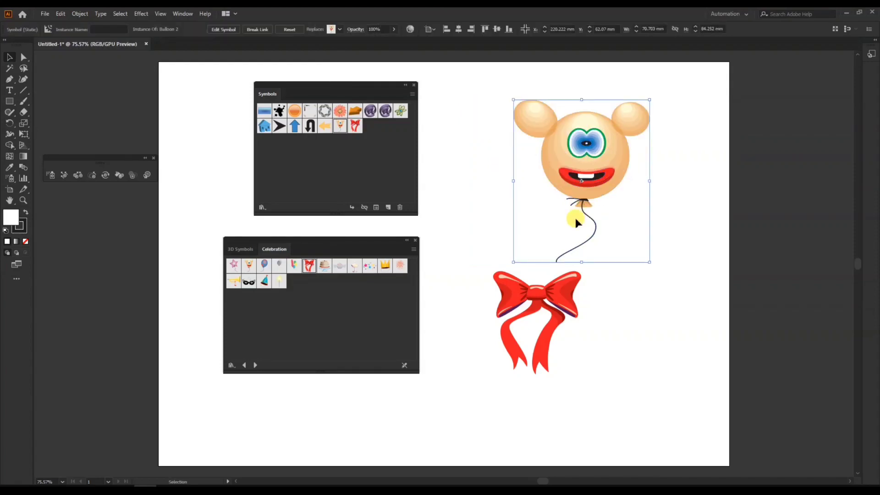
{"action": "key", "text": "Delete"}
{"action": "left_click", "coordinate": [572, 298]}
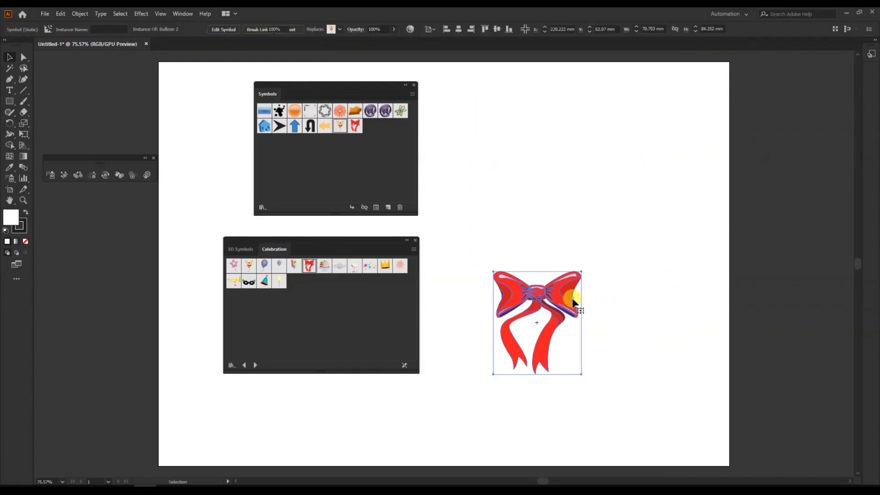
{"action": "key", "text": "Delete"}
Advance through the Communication and Dot Pattern Vector Pack symbol libraries to load Flowers
{"action": "left_click", "coordinate": [255, 365]}
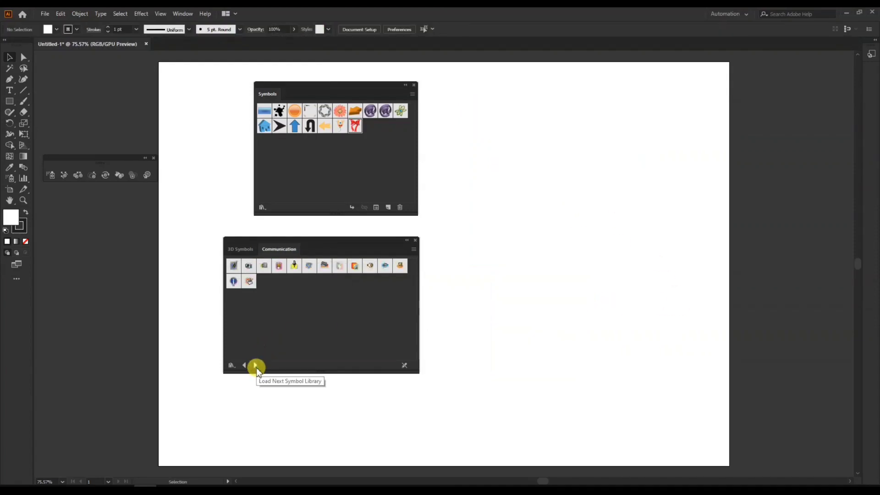
{"action": "left_click", "coordinate": [254, 365]}
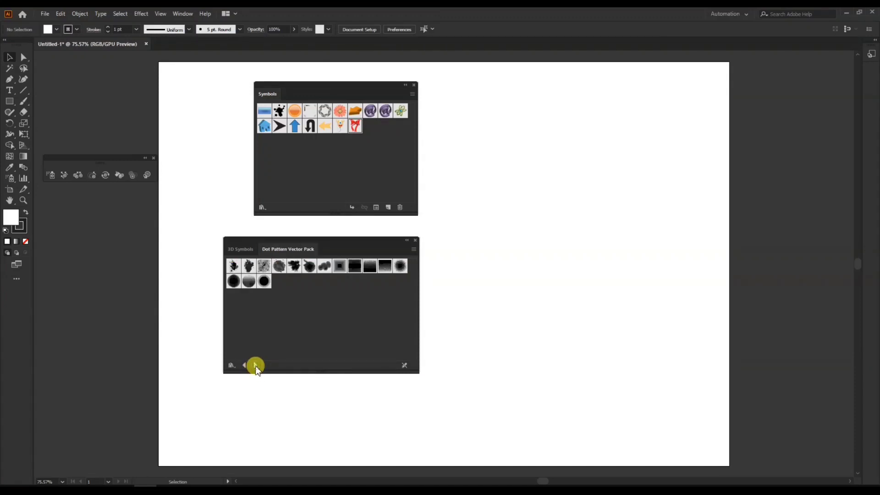
{"action": "left_click", "coordinate": [254, 366]}
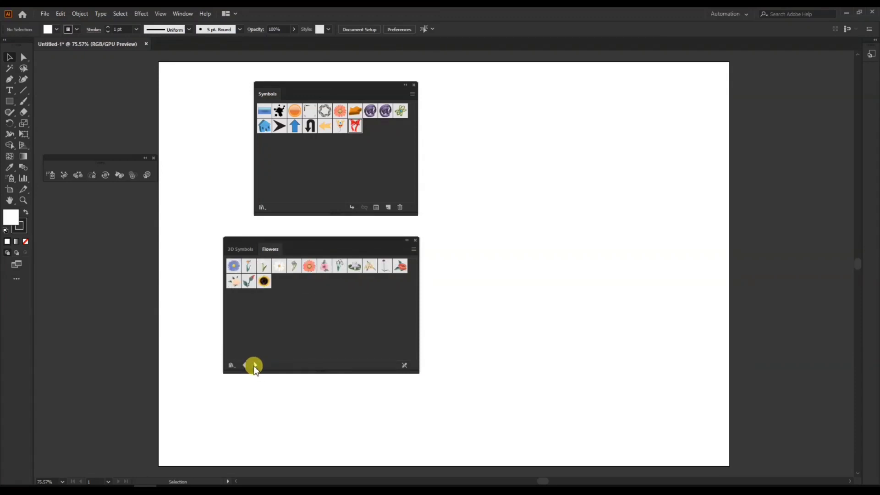
Place the Hibiscus symbol from the Flowers library, enlarge it to about 86 by 99 mm and move it slightly down
{"action": "left_click", "coordinate": [326, 270]}
{"action": "left_click_drag", "start_coordinate": [326, 270], "coordinate": [683, 344]}
{"action": "left_click_drag", "start_coordinate": [614, 273], "coordinate": [570, 205]}
{"action": "left_click_drag", "start_coordinate": [556, 277], "coordinate": [556, 297]}
{"action": "left_click", "coordinate": [609, 342]}
{"action": "left_click", "coordinate": [677, 366]}
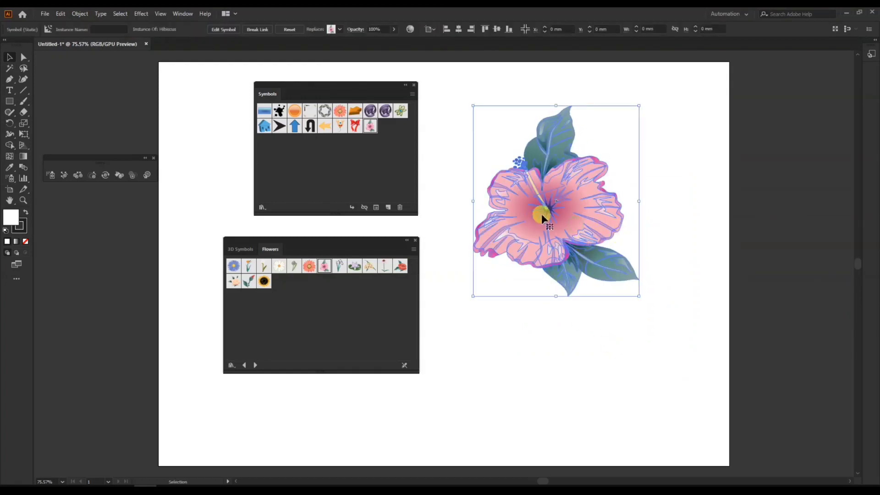
{"action": "left_click_drag", "start_coordinate": [542, 213], "coordinate": [554, 247]}
{"action": "left_click", "coordinate": [664, 268]}
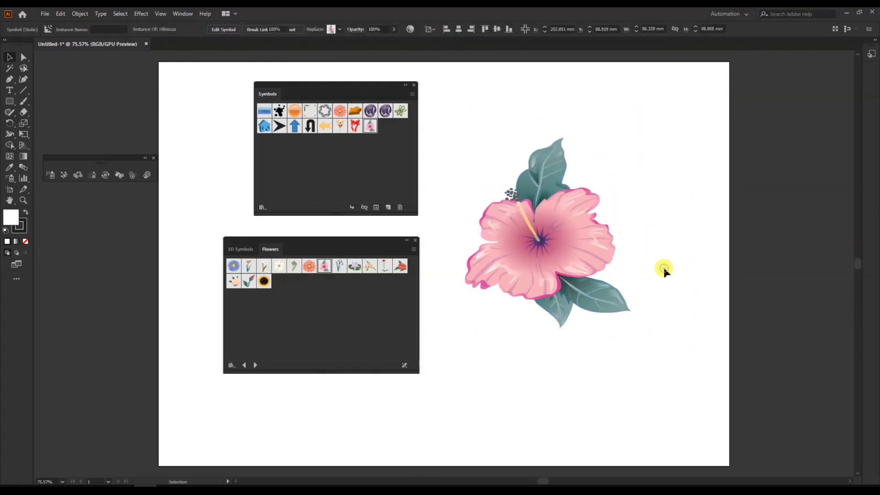
Break the placed hibiscus's link to its symbol so it turns into editable artwork
{"action": "left_click", "coordinate": [528, 265]}
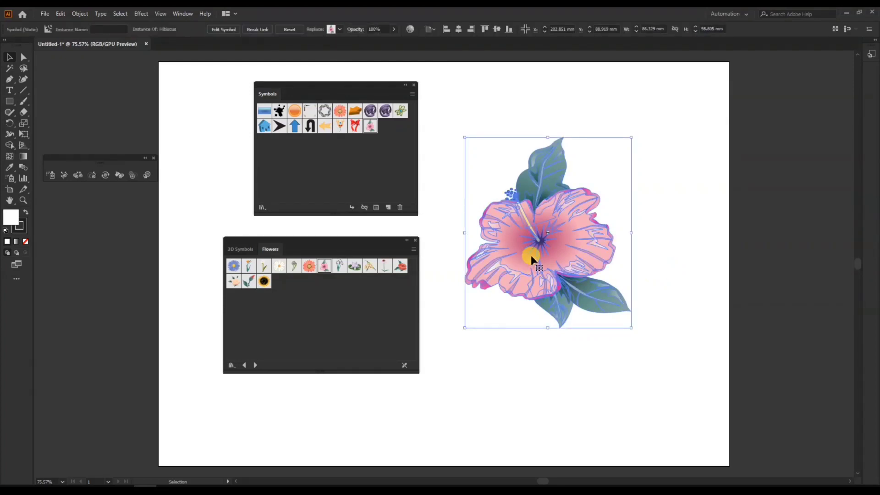
{"action": "right_click", "coordinate": [530, 259]}
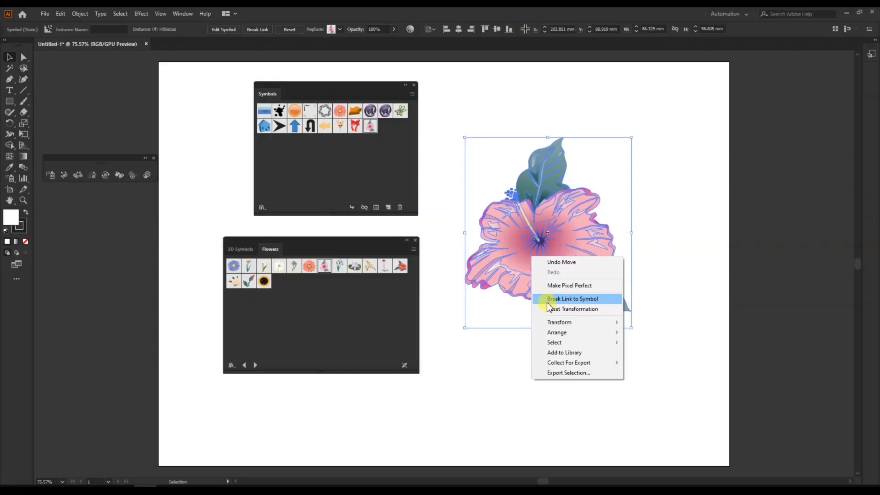
{"action": "left_click", "coordinate": [609, 268]}
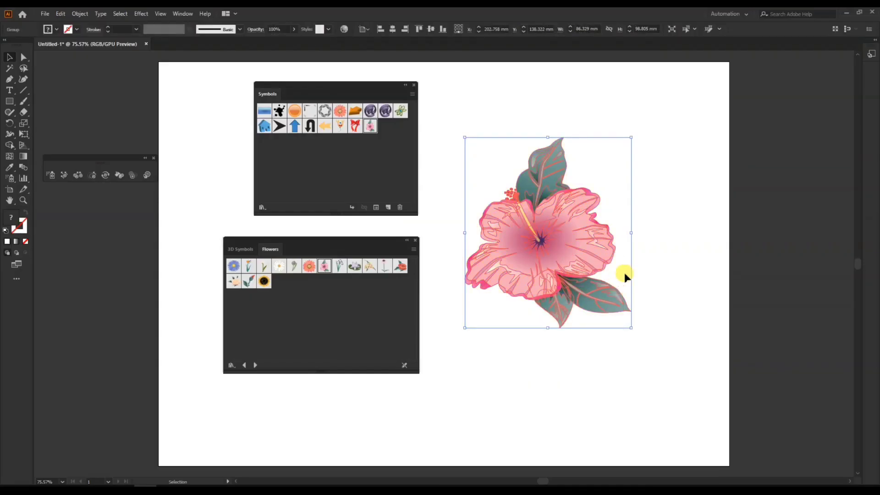
{"action": "left_click", "coordinate": [656, 259]}
Ungroup the hibiscus artwork repeatedly, level by level, to separate the blossom from the leaf pieces
{"action": "left_click", "coordinate": [591, 251]}
{"action": "right_click", "coordinate": [578, 254]}
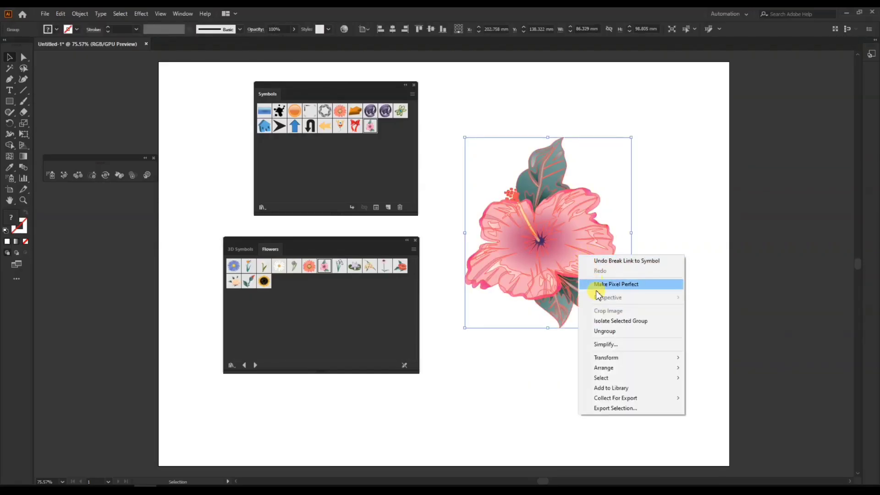
{"action": "left_click", "coordinate": [607, 331]}
{"action": "left_click", "coordinate": [656, 246]}
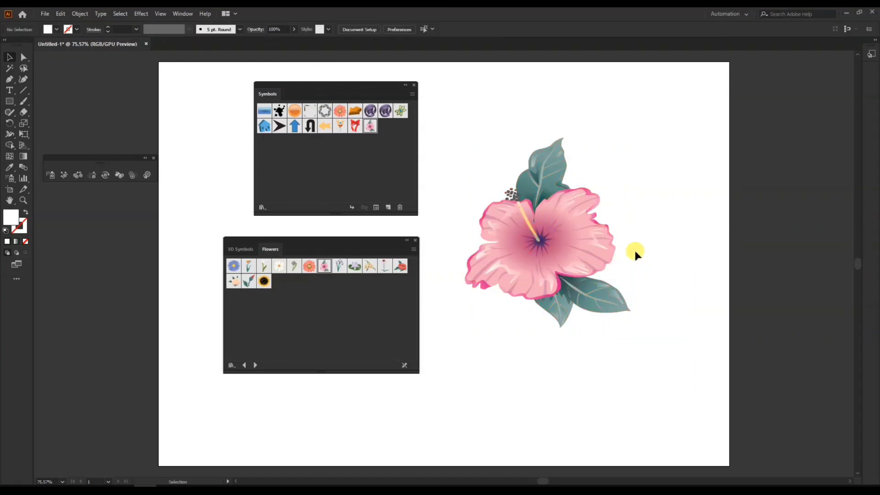
{"action": "left_click", "coordinate": [556, 236]}
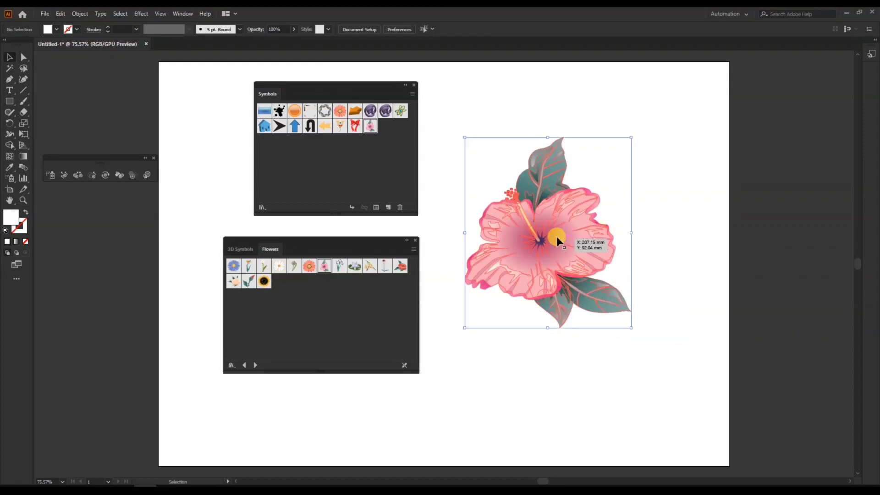
{"action": "right_click", "coordinate": [556, 235]}
{"action": "left_click", "coordinate": [576, 308]}
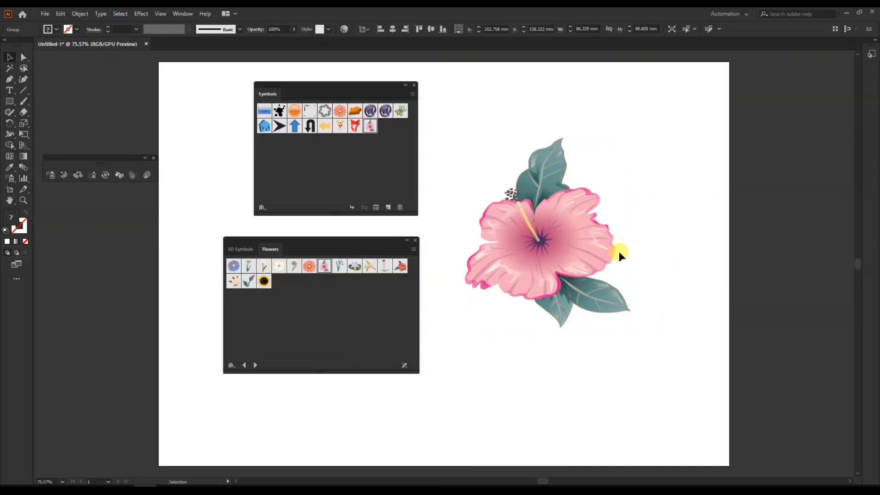
{"action": "right_click", "coordinate": [581, 257]}
{"action": "left_click", "coordinate": [606, 335]}
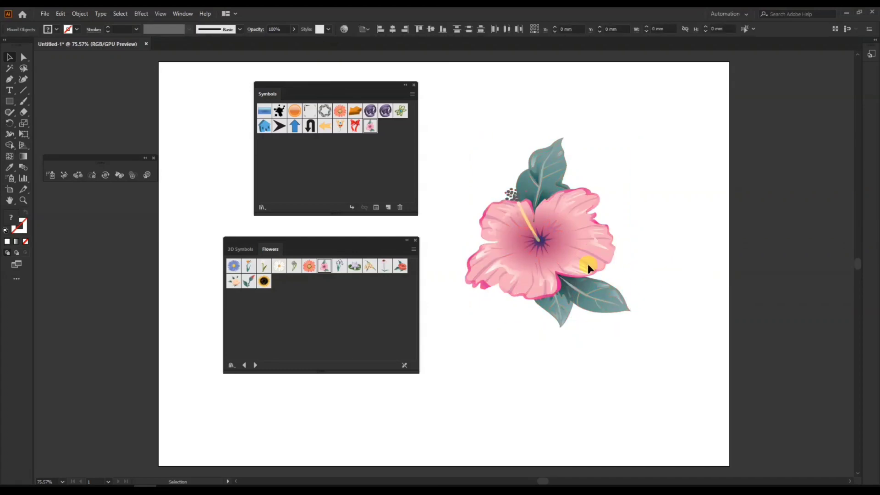
Move the leaf shapes and the blossom apart, and ungroup the blossom to pull its petals away from the veins
{"action": "left_click", "coordinate": [570, 259]}
{"action": "left_click", "coordinate": [552, 165]}
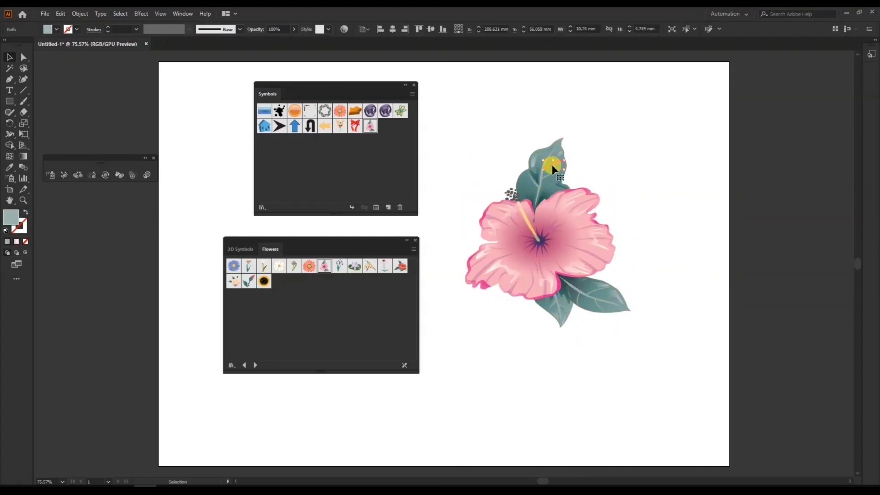
{"action": "left_click_drag", "start_coordinate": [552, 164], "coordinate": [515, 105]}
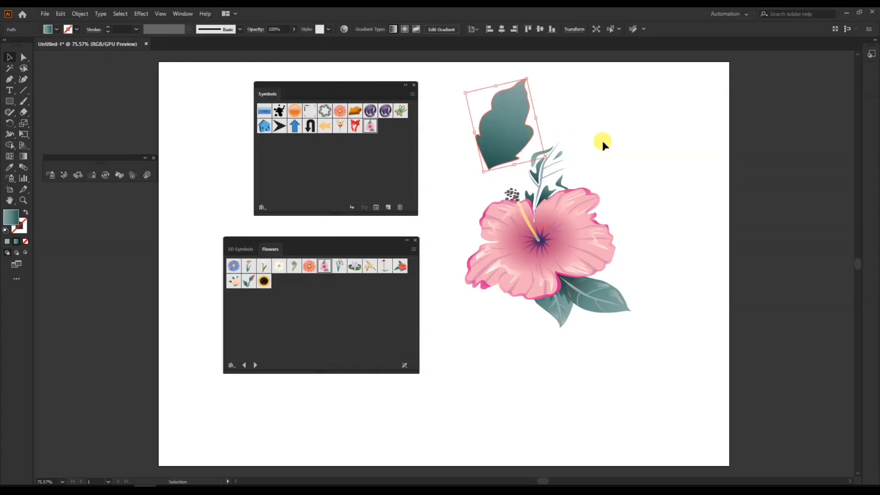
{"action": "left_click", "coordinate": [602, 141]}
{"action": "left_click_drag", "start_coordinate": [556, 221], "coordinate": [673, 236]}
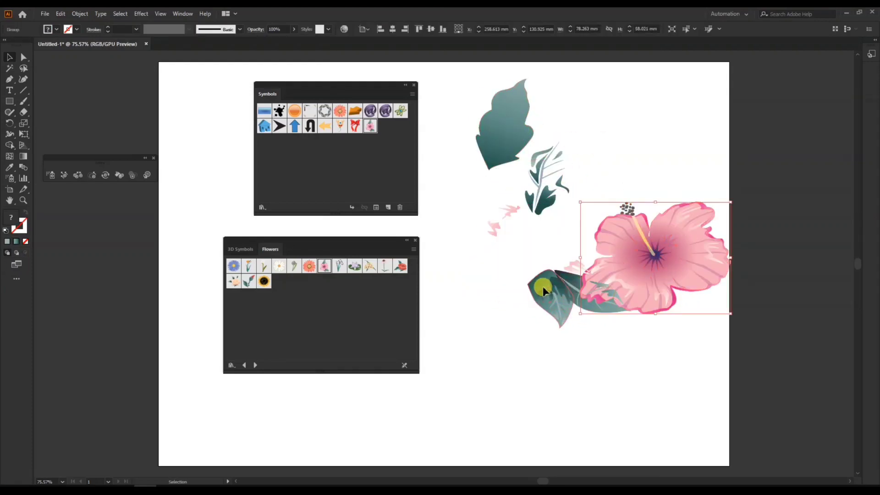
{"action": "left_click_drag", "start_coordinate": [542, 286], "coordinate": [501, 326]}
{"action": "left_click_drag", "start_coordinate": [582, 362], "coordinate": [678, 260]}
{"action": "right_click", "coordinate": [635, 183]}
{"action": "left_click", "coordinate": [661, 262]}
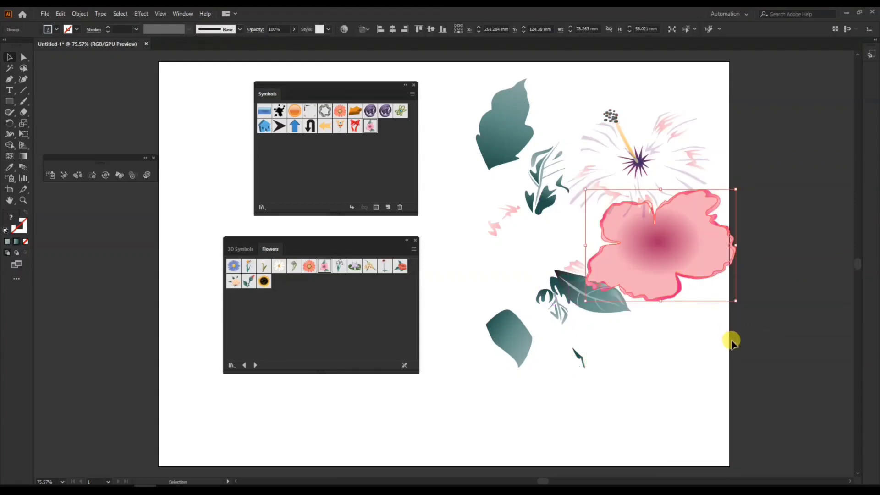
Undo the moves of the leaves and petals and the blossom's ungrouping to reassemble the hibiscus
{"action": "key", "text": "a"}
{"action": "key", "text": "ctrl+z"}
{"action": "key", "text": "ctrl+z"}
{"action": "key", "text": "ctrl+z"}
{"action": "key", "text": "ctrl+z"}
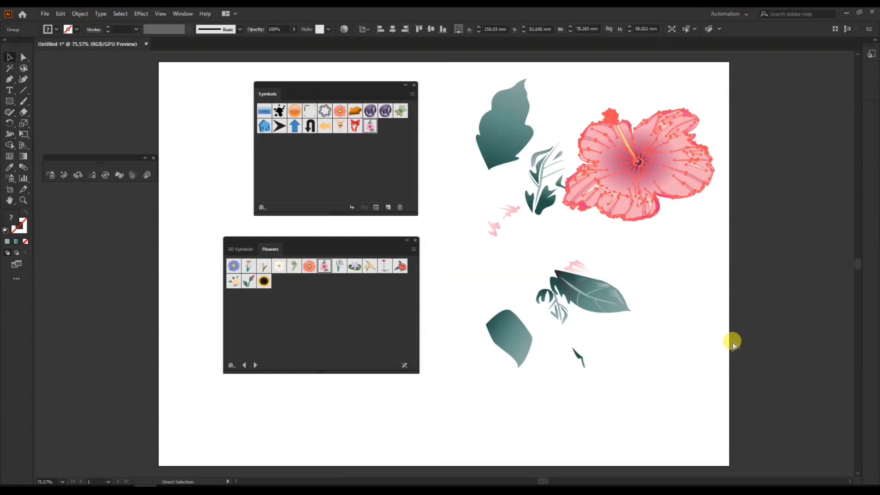
{"action": "key", "text": "ctrl+z"}
{"action": "key", "text": "ctrl+z"}
{"action": "key", "text": "ctrl+z"}
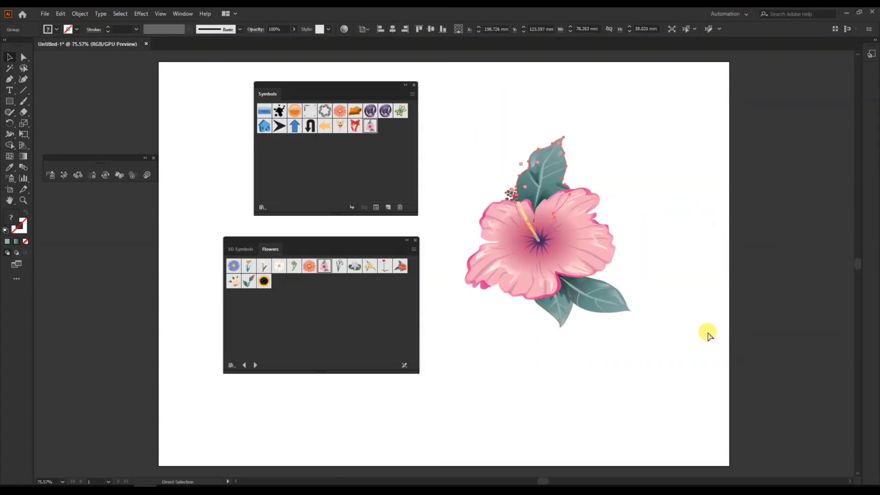
Ungroup the blossom in its original position with the Selection tool and deselect everything
{"action": "key", "text": "v"}
{"action": "left_click", "coordinate": [572, 256]}
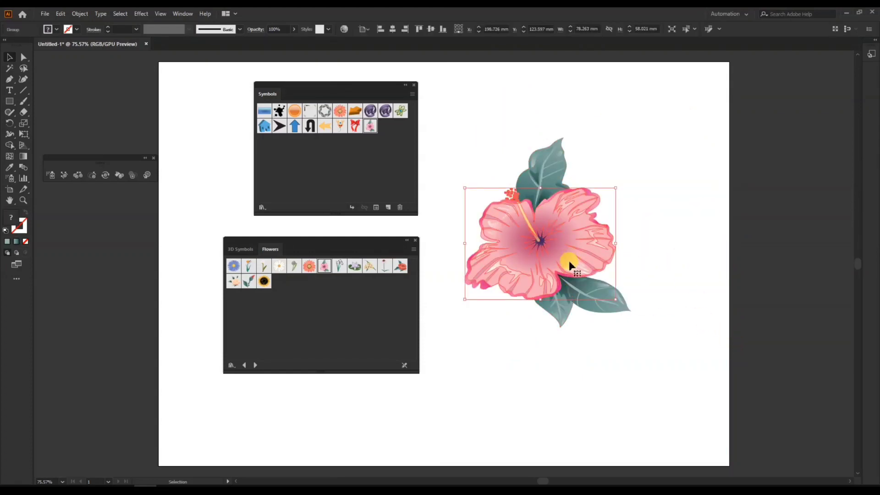
{"action": "right_click", "coordinate": [563, 264]}
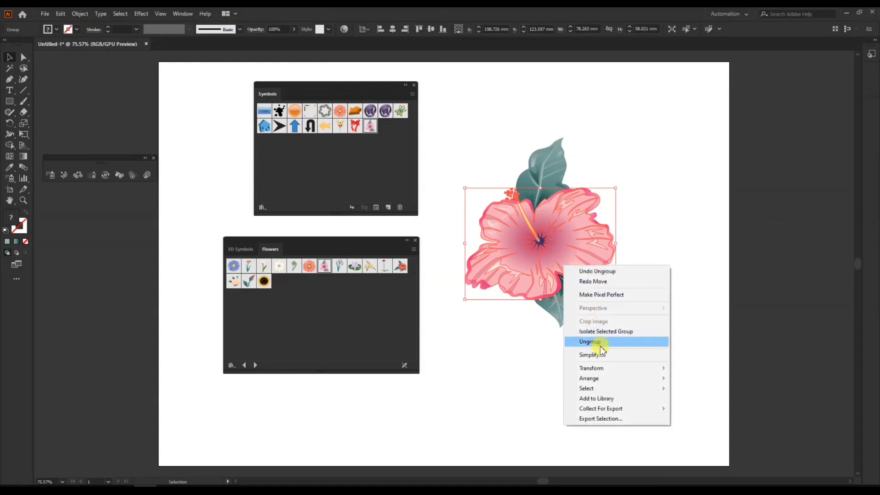
{"action": "left_click", "coordinate": [598, 339]}
{"action": "key", "text": "ctrl+shift+a"}
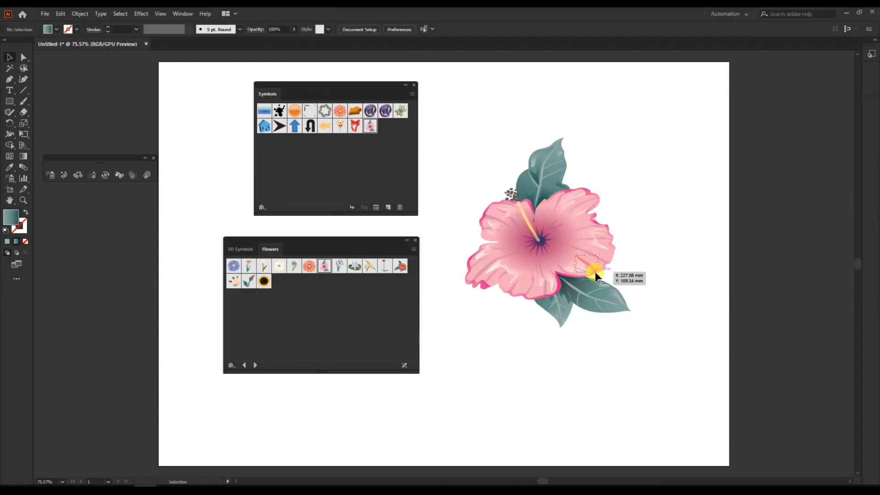
Try blue, brown and green fills on the hibiscus petal group, finishing with a bright pink fill
{"action": "left_click", "coordinate": [595, 271]}
{"action": "left_click", "coordinate": [554, 296]}
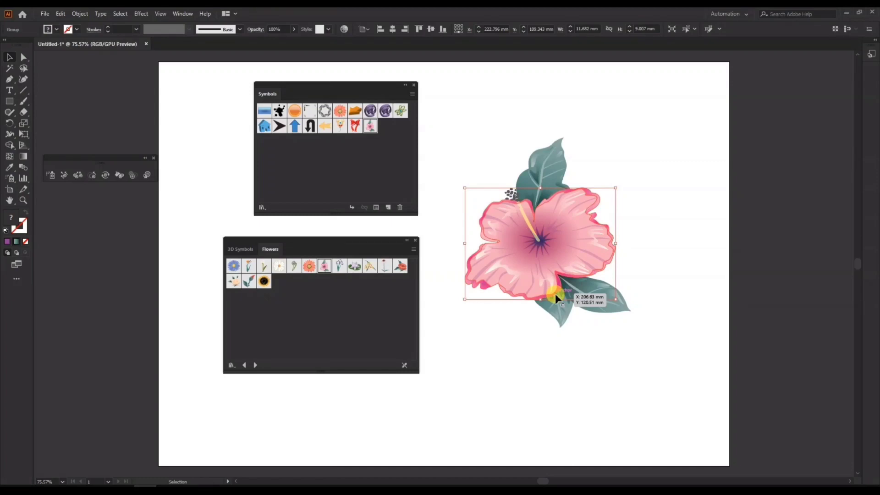
{"action": "left_click", "coordinate": [51, 29]}
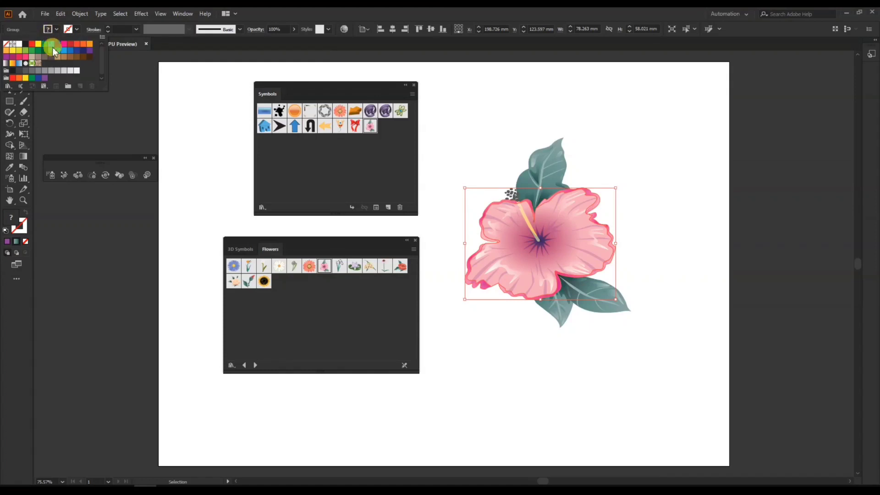
{"action": "left_click", "coordinate": [58, 45]}
{"action": "left_click", "coordinate": [64, 50]}
{"action": "left_click", "coordinate": [70, 51]}
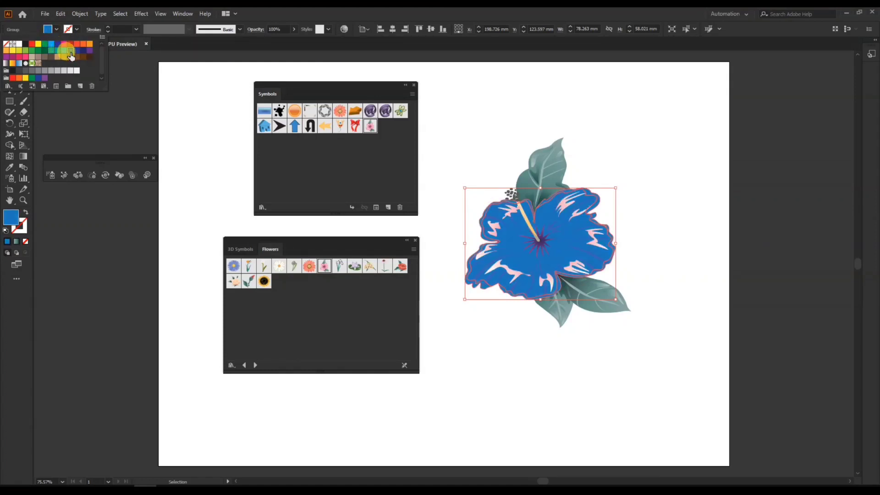
{"action": "left_click", "coordinate": [52, 57]}
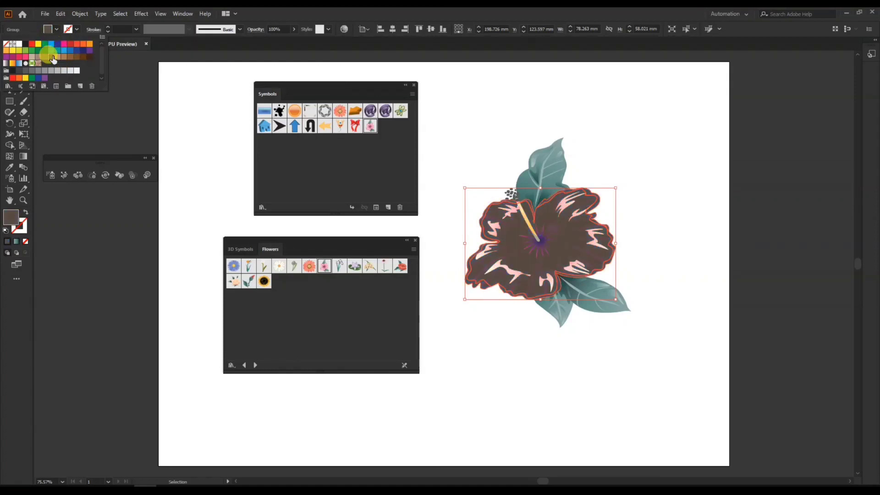
{"action": "left_click", "coordinate": [29, 52]}
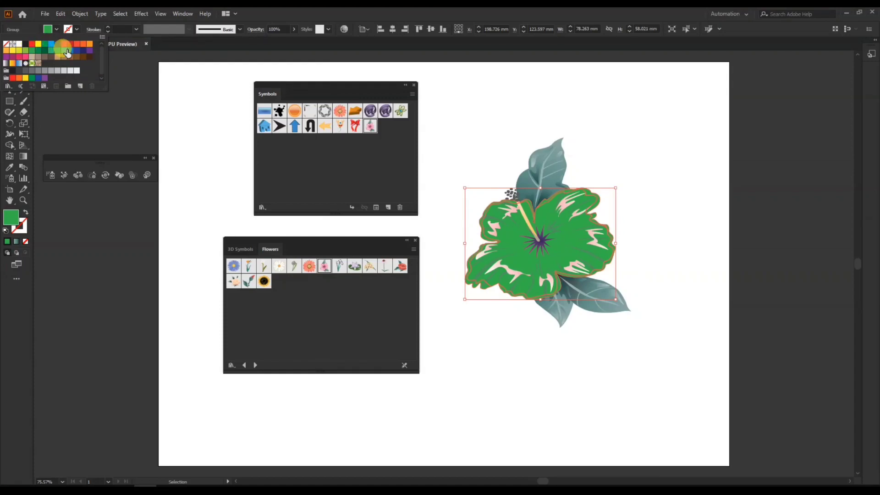
{"action": "left_click", "coordinate": [520, 102]}
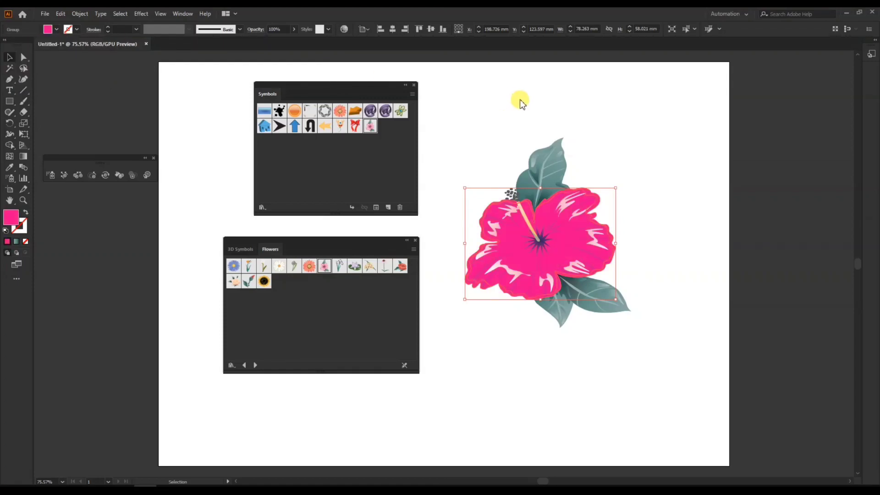
Delete all the pieces of the recoloured hibiscus to empty the artboard
{"action": "left_click", "coordinate": [549, 164]}
{"action": "left_click", "coordinate": [623, 179]}
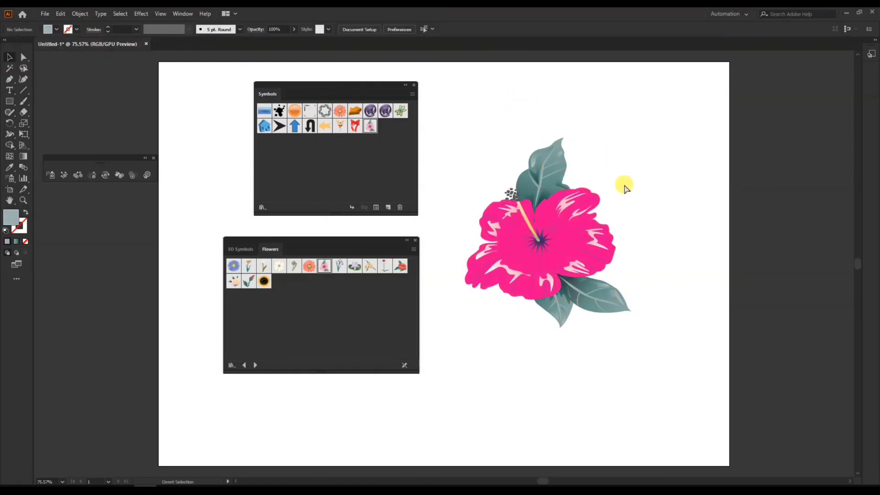
{"action": "left_click_drag", "start_coordinate": [482, 127], "coordinate": [463, 114]}
{"action": "left_click", "coordinate": [658, 345]}
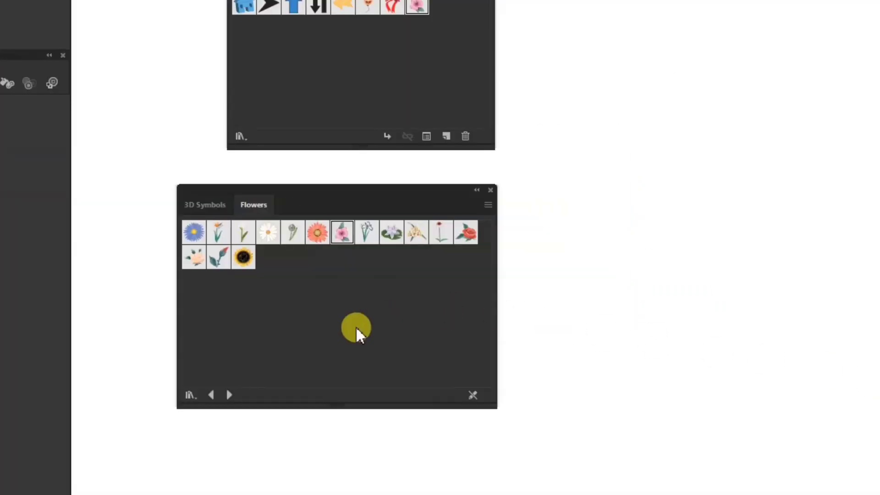
Advance from the Flowers symbol library past Heirloom to load Illuminate Flow Charts
{"action": "left_click", "coordinate": [229, 395]}
{"action": "left_click", "coordinate": [229, 395]}
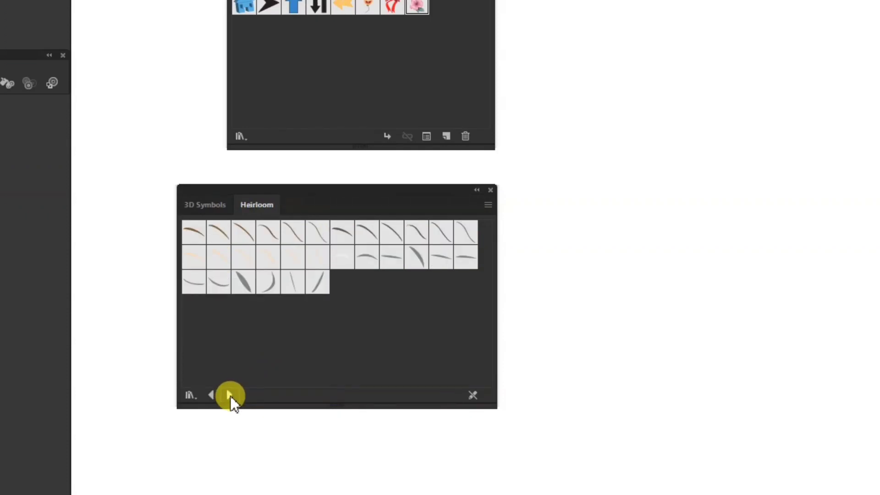
{"action": "left_click", "coordinate": [229, 395]}
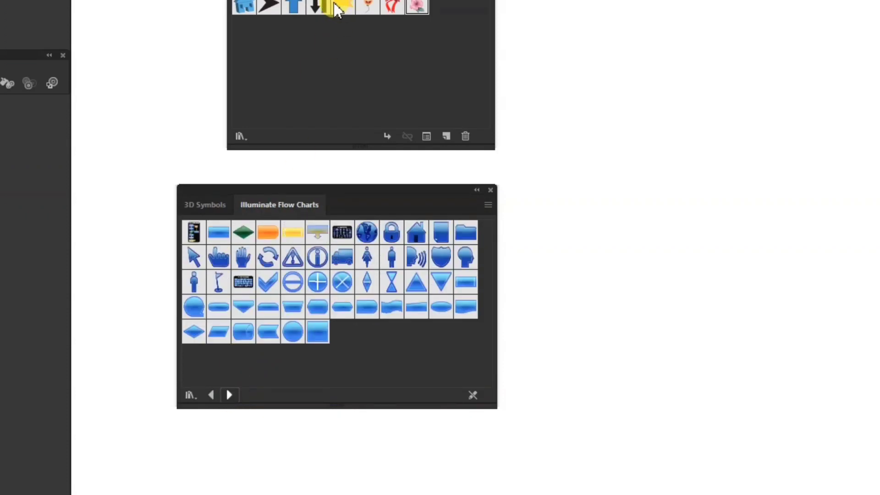
Advance the symbol library from Illuminate Flow Charts through Illuminate Ribbons, Logo Elements and Mad Science to Mobile
{"action": "left_click", "coordinate": [230, 396]}
{"action": "left_click", "coordinate": [229, 395]}
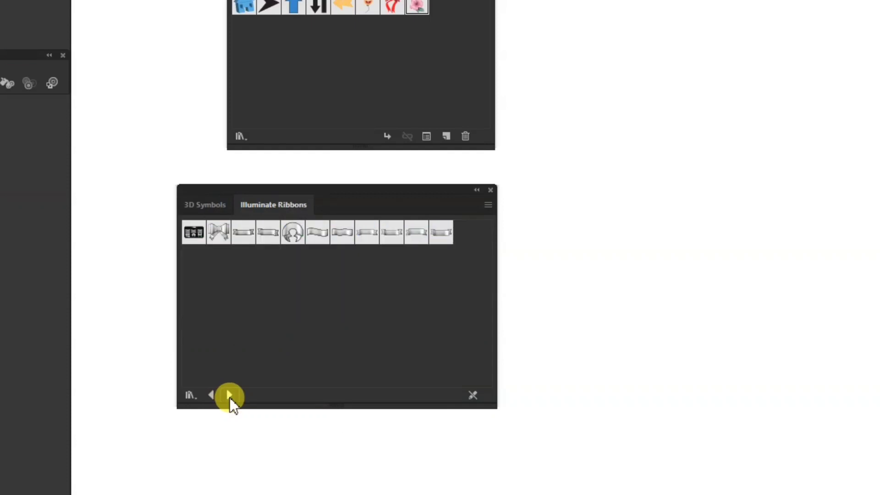
{"action": "left_click", "coordinate": [229, 396]}
{"action": "left_click", "coordinate": [230, 395]}
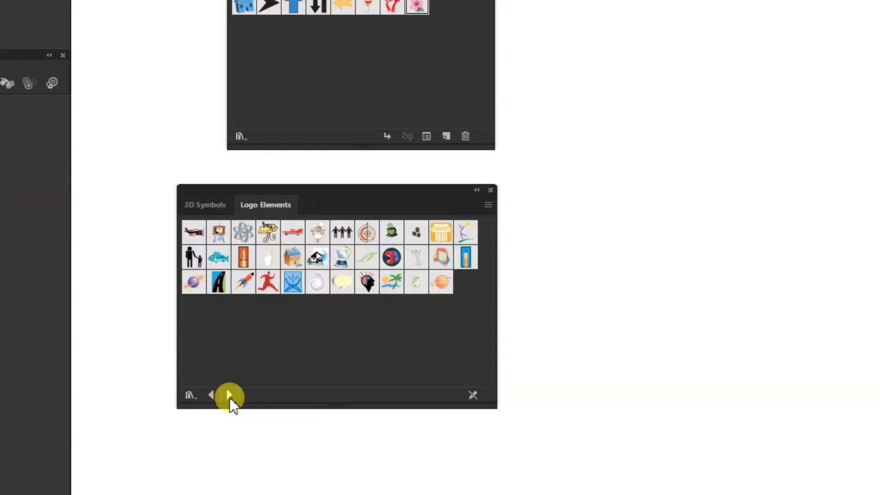
{"action": "left_click", "coordinate": [229, 396]}
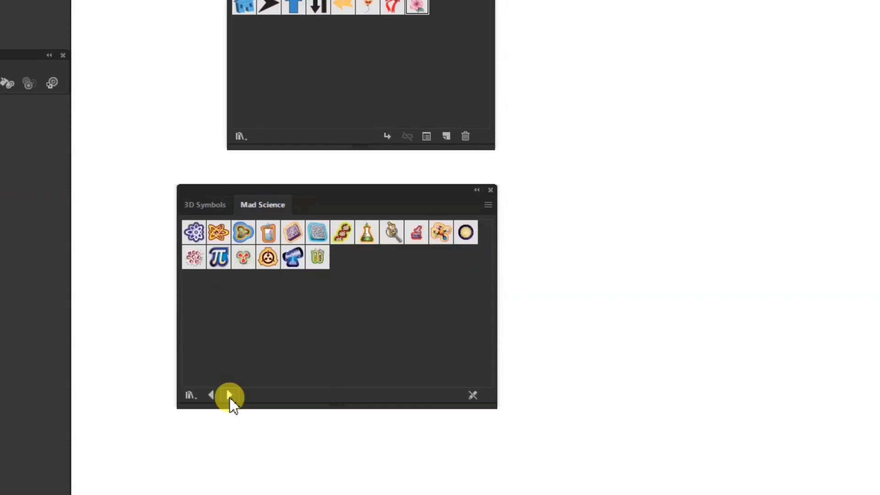
{"action": "left_click", "coordinate": [230, 395]}
{"action": "left_click", "coordinate": [230, 395]}
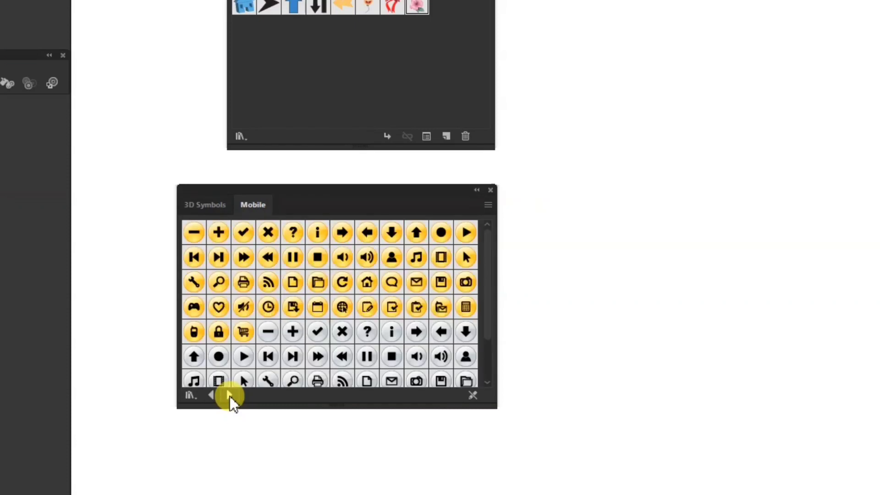
Step back to the Mad Science library and advance past Maps and Mobile to load the Nature symbols
{"action": "left_click", "coordinate": [213, 396]}
{"action": "left_click", "coordinate": [212, 397]}
{"action": "left_click", "coordinate": [226, 394]}
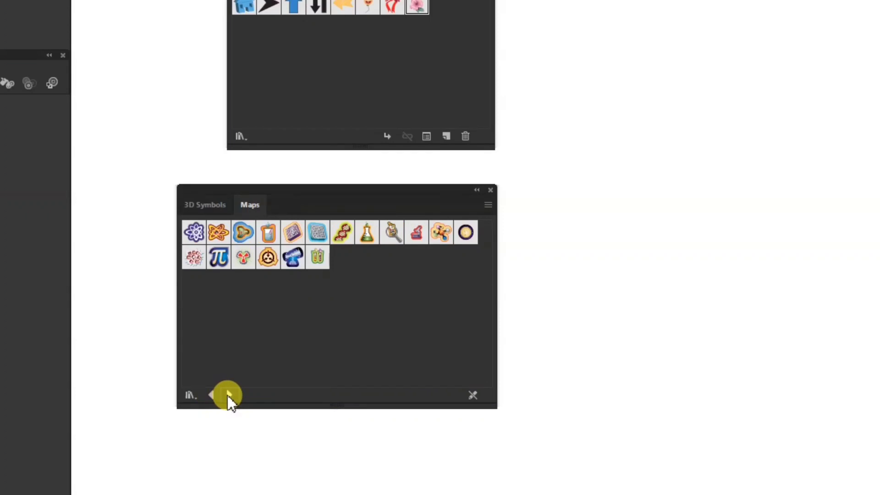
{"action": "left_click", "coordinate": [229, 395]}
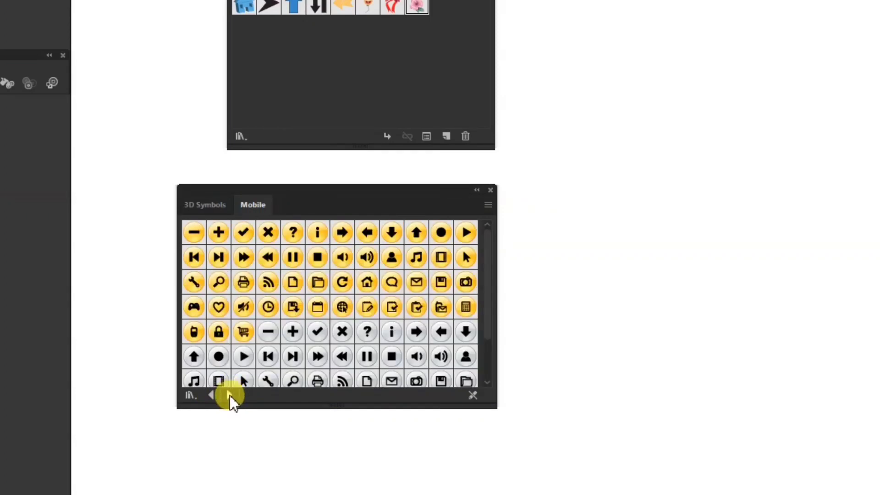
{"action": "left_click", "coordinate": [229, 395]}
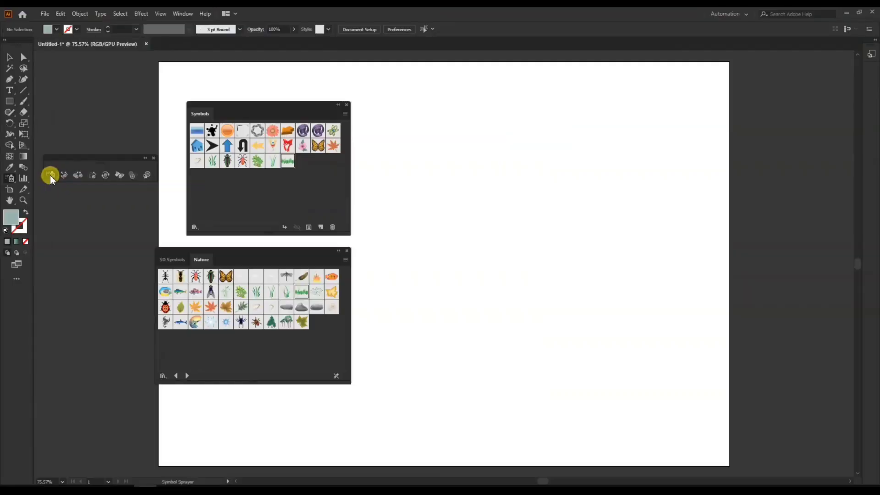
Spray grass clumps, thin grass blades and tall curved grass from the Nature library across the artboard with the Symbol Sprayer
{"action": "left_click_drag", "start_coordinate": [691, 256], "coordinate": [736, 271]}
{"action": "mouse_move", "coordinate": [482, 230]}
{"action": "left_mouse_down"}
{"action": "mouse_move", "coordinate": [583, 224]}
{"action": "mouse_move", "coordinate": [568, 239]}
{"action": "mouse_move", "coordinate": [522, 237]}
{"action": "mouse_move", "coordinate": [556, 228]}
{"action": "mouse_move", "coordinate": [485, 237]}
{"action": "mouse_move", "coordinate": [529, 222]}
{"action": "mouse_move", "coordinate": [520, 237]}
{"action": "mouse_move", "coordinate": [568, 228]}
{"action": "mouse_move", "coordinate": [594, 210]}
{"action": "mouse_move", "coordinate": [551, 203]}
{"action": "mouse_move", "coordinate": [582, 195]}
{"action": "mouse_move", "coordinate": [658, 206]}
{"action": "left_mouse_up"}
{"action": "left_click_drag", "start_coordinate": [609, 220], "coordinate": [557, 258]}
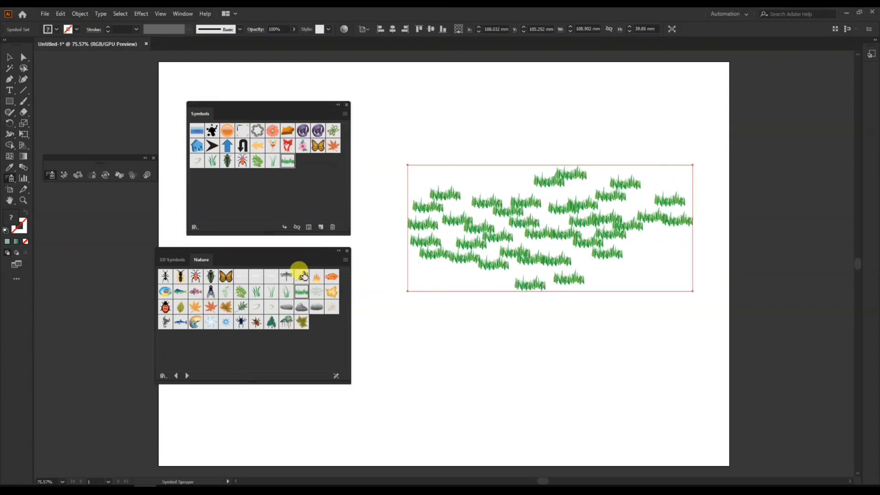
{"action": "mouse_move", "coordinate": [514, 235]}
{"action": "left_mouse_down"}
{"action": "mouse_move", "coordinate": [498, 188]}
{"action": "mouse_move", "coordinate": [469, 197]}
{"action": "mouse_move", "coordinate": [478, 232]}
{"action": "mouse_move", "coordinate": [467, 213]}
{"action": "mouse_move", "coordinate": [520, 226]}
{"action": "mouse_move", "coordinate": [585, 266]}
{"action": "mouse_move", "coordinate": [610, 261]}
{"action": "mouse_move", "coordinate": [628, 149]}
{"action": "mouse_move", "coordinate": [559, 170]}
{"action": "mouse_move", "coordinate": [540, 166]}
{"action": "mouse_move", "coordinate": [525, 255]}
{"action": "mouse_move", "coordinate": [710, 261]}
{"action": "left_mouse_up"}
{"action": "mouse_move", "coordinate": [599, 256]}
{"action": "left_mouse_down"}
{"action": "mouse_move", "coordinate": [581, 269]}
{"action": "mouse_move", "coordinate": [584, 241]}
{"action": "left_mouse_up"}
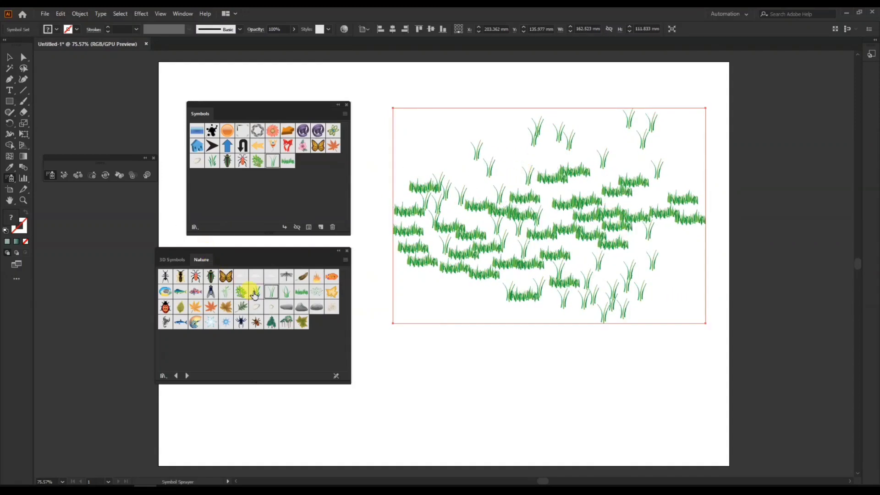
{"action": "mouse_move", "coordinate": [538, 254]}
{"action": "left_mouse_down"}
{"action": "mouse_move", "coordinate": [559, 243]}
{"action": "mouse_move", "coordinate": [570, 234]}
{"action": "mouse_move", "coordinate": [554, 218]}
{"action": "mouse_move", "coordinate": [566, 193]}
{"action": "mouse_move", "coordinate": [595, 178]}
{"action": "left_mouse_up"}
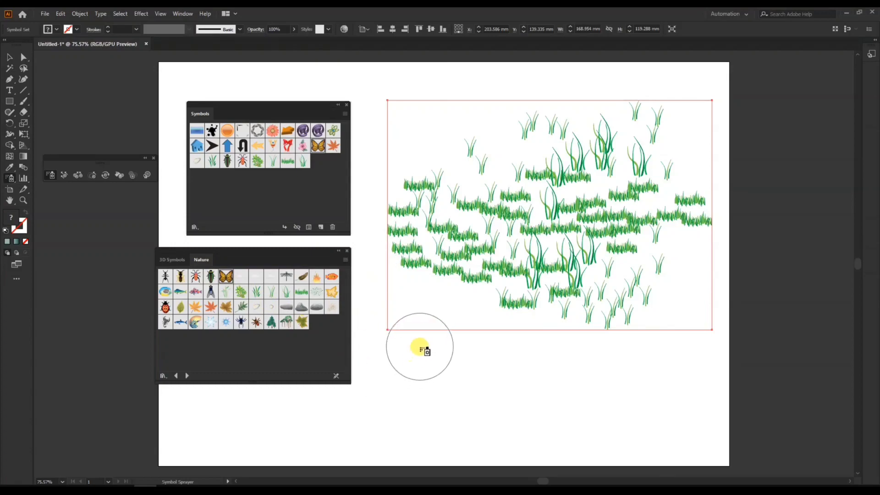
Spray butterfly symbols below and above the grass, and adjust the Symbol Sprayer's brush diameter
{"action": "mouse_move", "coordinate": [447, 361]}
{"action": "left_mouse_down"}
{"action": "mouse_move", "coordinate": [408, 334]}
{"action": "mouse_move", "coordinate": [444, 283]}
{"action": "mouse_move", "coordinate": [490, 306]}
{"action": "mouse_move", "coordinate": [534, 353]}
{"action": "mouse_move", "coordinate": [576, 355]}
{"action": "mouse_move", "coordinate": [590, 309]}
{"action": "mouse_move", "coordinate": [631, 299]}
{"action": "left_mouse_up"}
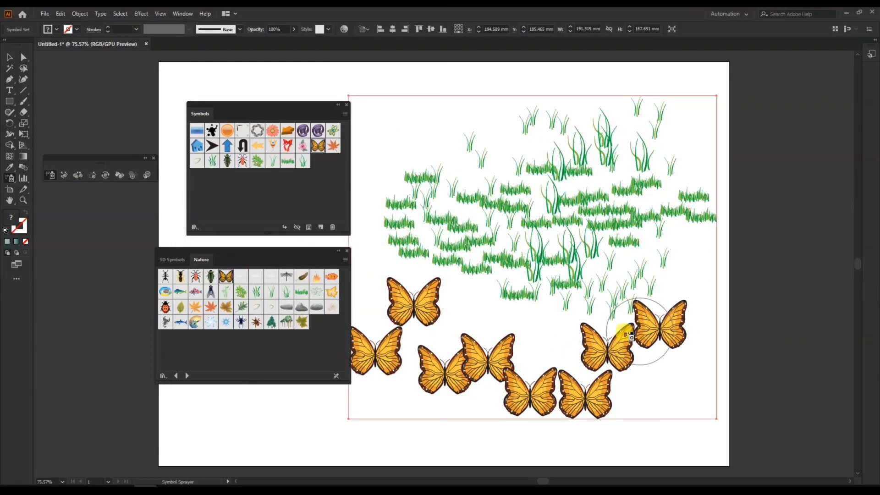
{"action": "left_click_drag", "start_coordinate": [472, 138], "coordinate": [475, 140]}
{"action": "key", "text": "bracketleft"}
{"action": "key", "text": "bracketleft"}
{"action": "key", "text": "bracketleft"}
{"action": "key", "text": "bracketleft"}
{"action": "key", "text": "bracketleft"}
{"action": "key", "text": "bracketleft"}
{"action": "key", "text": "bracketleft"}
{"action": "key", "text": "bracketleft"}
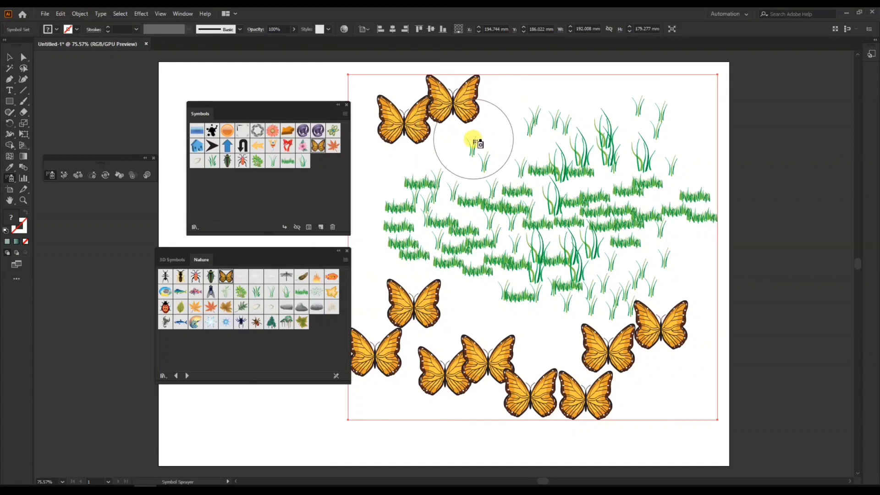
Try spraying extra butterflies over the upper grass, and undo them
{"action": "mouse_move", "coordinate": [451, 157]}
{"action": "left_mouse_down"}
{"action": "mouse_move", "coordinate": [479, 140]}
{"action": "mouse_move", "coordinate": [452, 174]}
{"action": "mouse_move", "coordinate": [487, 164]}
{"action": "left_mouse_up"}
{"action": "key", "text": "ctrl+z"}
{"action": "key", "text": "ctrl+z"}
{"action": "key", "text": "ctrl+z"}
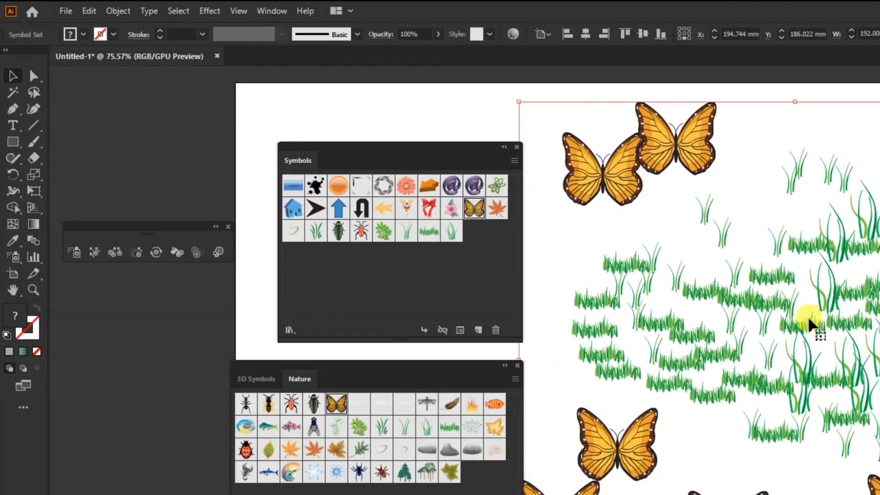
Move the whole symbol set slightly to the right, and push its butterflies and grass around with the Symbol Shifter
{"action": "left_click_drag", "start_coordinate": [542, 220], "coordinate": [547, 223]}
{"action": "left_click_drag", "start_coordinate": [821, 326], "coordinate": [818, 325]}
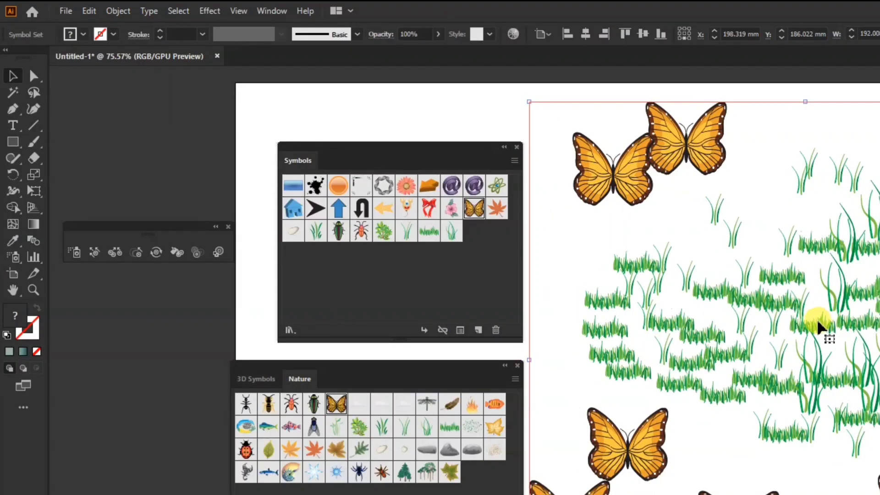
{"action": "left_click", "coordinate": [93, 252]}
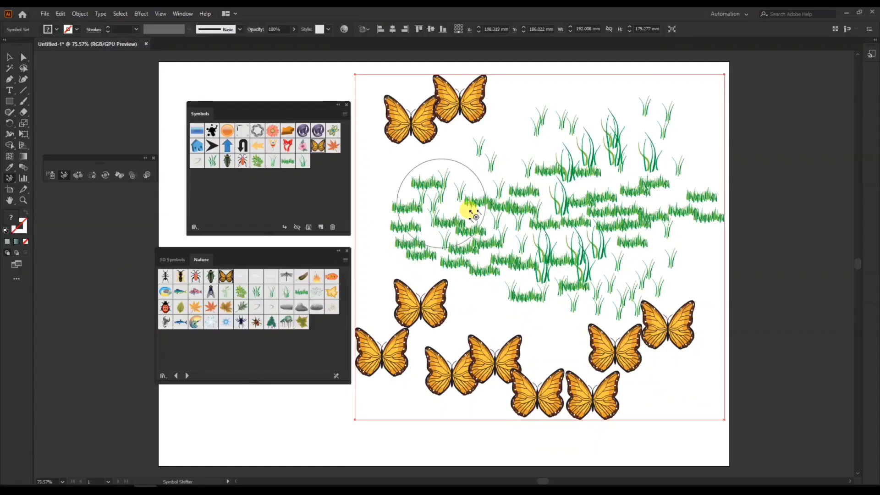
{"action": "mouse_move", "coordinate": [720, 288]}
{"action": "left_mouse_down"}
{"action": "mouse_move", "coordinate": [727, 276]}
{"action": "mouse_move", "coordinate": [766, 311]}
{"action": "left_mouse_up"}
{"action": "left_click_drag", "start_coordinate": [836, 325], "coordinate": [864, 430]}
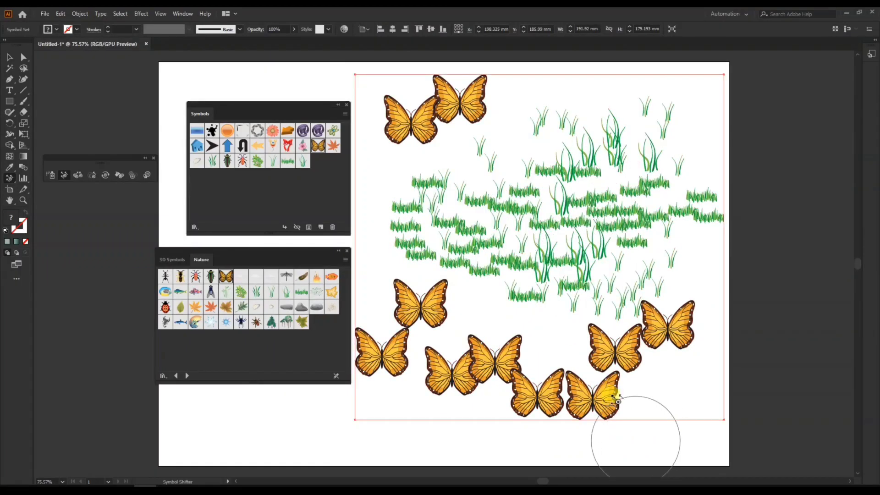
{"action": "mouse_move", "coordinate": [648, 442]}
{"action": "left_mouse_down"}
{"action": "mouse_move", "coordinate": [599, 357]}
{"action": "mouse_move", "coordinate": [530, 314]}
{"action": "mouse_move", "coordinate": [585, 328]}
{"action": "mouse_move", "coordinate": [553, 318]}
{"action": "mouse_move", "coordinate": [511, 350]}
{"action": "mouse_move", "coordinate": [564, 334]}
{"action": "mouse_move", "coordinate": [568, 343]}
{"action": "mouse_move", "coordinate": [632, 332]}
{"action": "mouse_move", "coordinate": [570, 312]}
{"action": "left_mouse_up"}
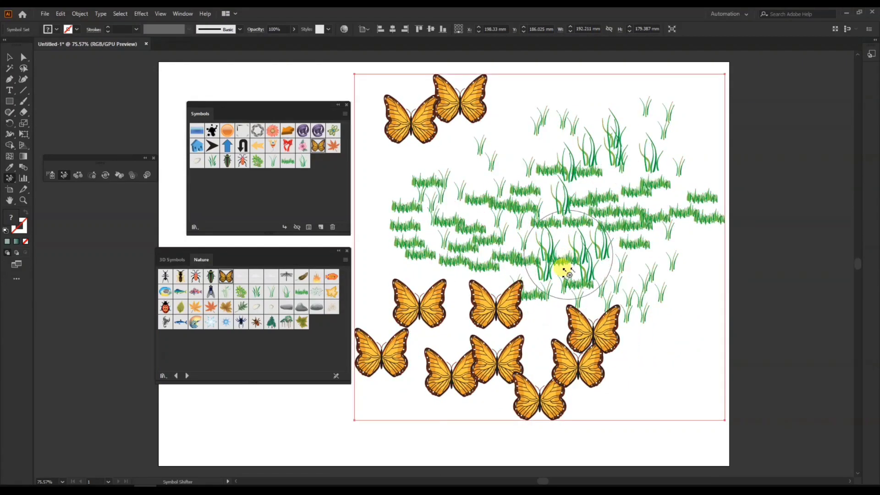
{"action": "mouse_move", "coordinate": [565, 272]}
{"action": "left_mouse_down"}
{"action": "mouse_move", "coordinate": [525, 275]}
{"action": "mouse_move", "coordinate": [502, 220]}
{"action": "left_mouse_up"}
{"action": "mouse_move", "coordinate": [435, 379]}
{"action": "left_mouse_down"}
{"action": "mouse_move", "coordinate": [431, 362]}
{"action": "mouse_move", "coordinate": [442, 382]}
{"action": "left_mouse_up"}
{"action": "mouse_move", "coordinate": [372, 350]}
{"action": "left_mouse_down"}
{"action": "mouse_move", "coordinate": [446, 347]}
{"action": "mouse_move", "coordinate": [434, 354]}
{"action": "mouse_move", "coordinate": [422, 353]}
{"action": "mouse_move", "coordinate": [426, 330]}
{"action": "mouse_move", "coordinate": [459, 294]}
{"action": "left_mouse_up"}
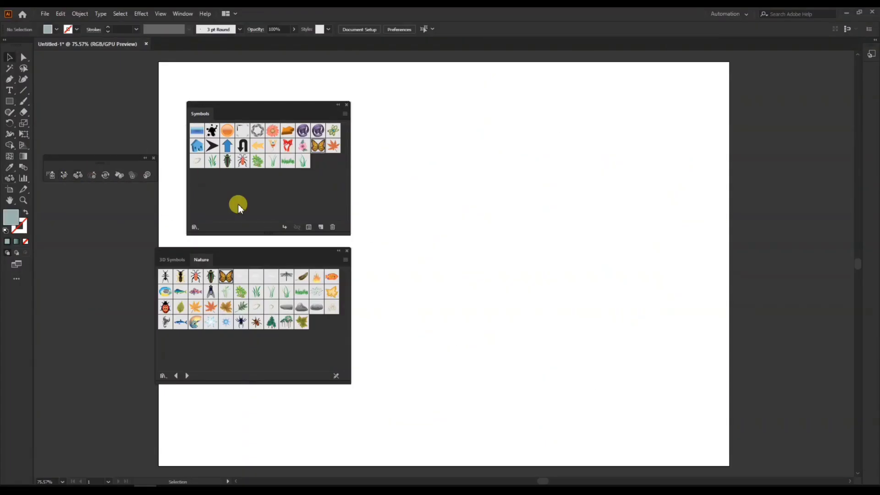
Add the fly and orange fish symbols from the Nature library, and spray the fish across the artboard
{"action": "left_click", "coordinate": [208, 298]}
{"action": "left_click", "coordinate": [332, 277]}
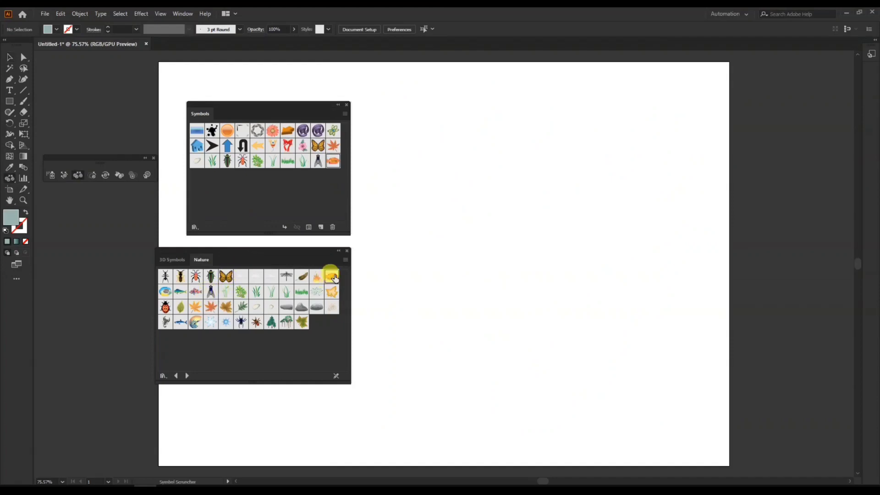
{"action": "left_click", "coordinate": [105, 178]}
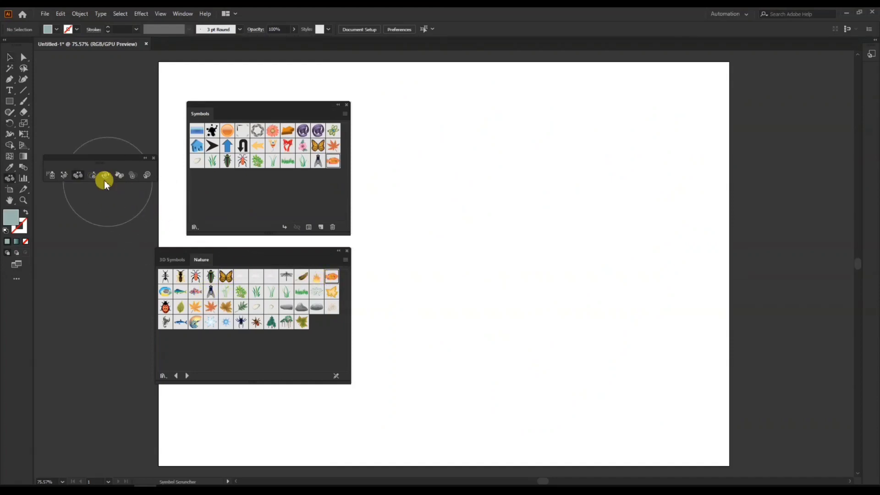
{"action": "left_click", "coordinate": [50, 174]}
{"action": "mouse_move", "coordinate": [487, 212]}
{"action": "left_mouse_down"}
{"action": "mouse_move", "coordinate": [456, 248]}
{"action": "mouse_move", "coordinate": [522, 250]}
{"action": "mouse_move", "coordinate": [573, 234]}
{"action": "mouse_move", "coordinate": [578, 304]}
{"action": "mouse_move", "coordinate": [554, 338]}
{"action": "mouse_move", "coordinate": [506, 338]}
{"action": "mouse_move", "coordinate": [567, 228]}
{"action": "mouse_move", "coordinate": [578, 163]}
{"action": "mouse_move", "coordinate": [511, 197]}
{"action": "mouse_move", "coordinate": [620, 280]}
{"action": "mouse_move", "coordinate": [637, 318]}
{"action": "mouse_move", "coordinate": [624, 346]}
{"action": "left_mouse_up"}
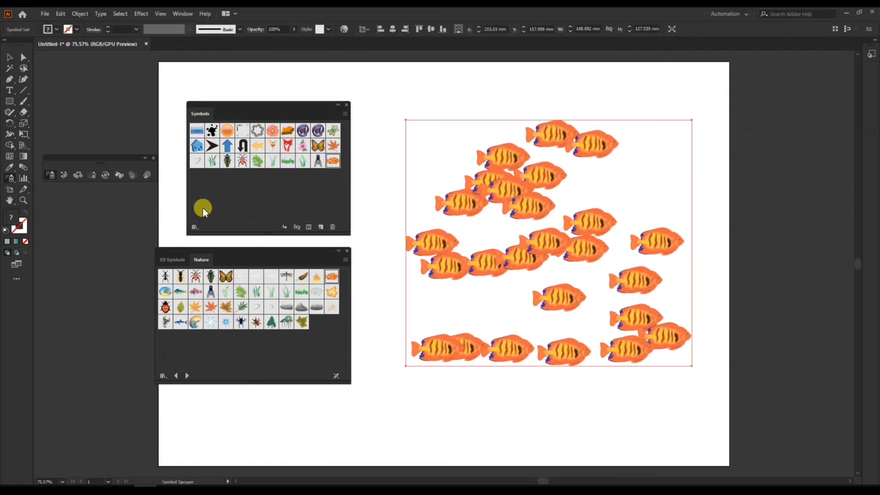
Pull the sprayed fish closer together with the Symbol Scruncher
{"action": "left_click", "coordinate": [78, 175]}
{"action": "left_click_drag", "start_coordinate": [528, 223], "coordinate": [520, 202]}
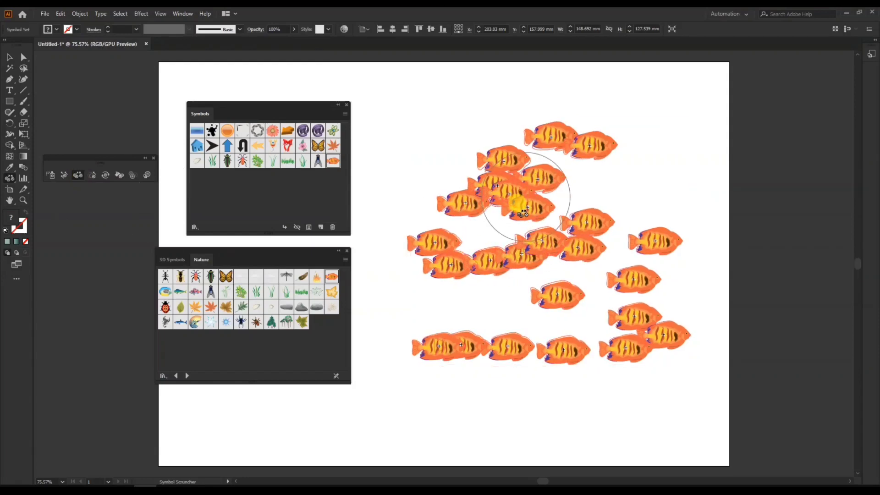
{"action": "mouse_move", "coordinate": [556, 290]}
{"action": "left_mouse_down"}
{"action": "mouse_move", "coordinate": [548, 268]}
{"action": "mouse_move", "coordinate": [567, 307]}
{"action": "mouse_move", "coordinate": [563, 358]}
{"action": "mouse_move", "coordinate": [577, 326]}
{"action": "mouse_move", "coordinate": [552, 337]}
{"action": "mouse_move", "coordinate": [452, 325]}
{"action": "mouse_move", "coordinate": [464, 334]}
{"action": "mouse_move", "coordinate": [420, 347]}
{"action": "mouse_move", "coordinate": [420, 237]}
{"action": "mouse_move", "coordinate": [392, 222]}
{"action": "mouse_move", "coordinate": [431, 240]}
{"action": "mouse_move", "coordinate": [402, 230]}
{"action": "mouse_move", "coordinate": [534, 343]}
{"action": "mouse_move", "coordinate": [559, 310]}
{"action": "mouse_move", "coordinate": [497, 218]}
{"action": "mouse_move", "coordinate": [524, 226]}
{"action": "mouse_move", "coordinate": [533, 238]}
{"action": "mouse_move", "coordinate": [442, 190]}
{"action": "left_mouse_up"}
{"action": "mouse_move", "coordinate": [519, 248]}
{"action": "left_mouse_down"}
{"action": "mouse_move", "coordinate": [666, 219]}
{"action": "mouse_move", "coordinate": [653, 242]}
{"action": "mouse_move", "coordinate": [683, 242]}
{"action": "mouse_move", "coordinate": [643, 328]}
{"action": "left_mouse_up"}
{"action": "mouse_move", "coordinate": [633, 341]}
{"action": "left_mouse_down"}
{"action": "mouse_move", "coordinate": [654, 329]}
{"action": "mouse_move", "coordinate": [627, 305]}
{"action": "left_mouse_up"}
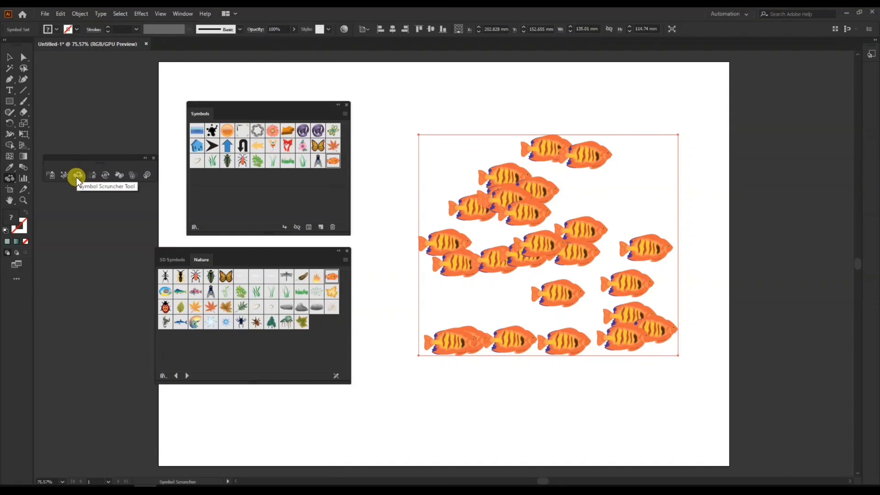
Delete the fish symbol set and spray red maple leaves across the empty artboard
{"action": "key", "text": "Delete"}
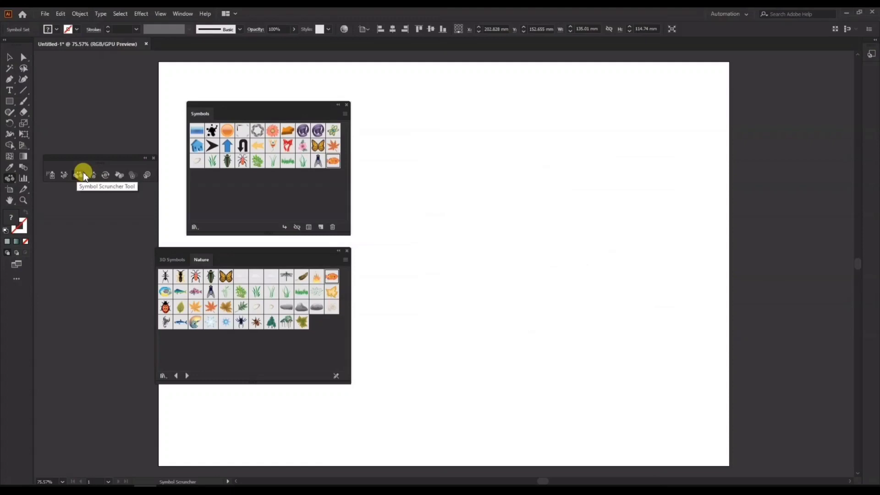
{"action": "left_click", "coordinate": [83, 172]}
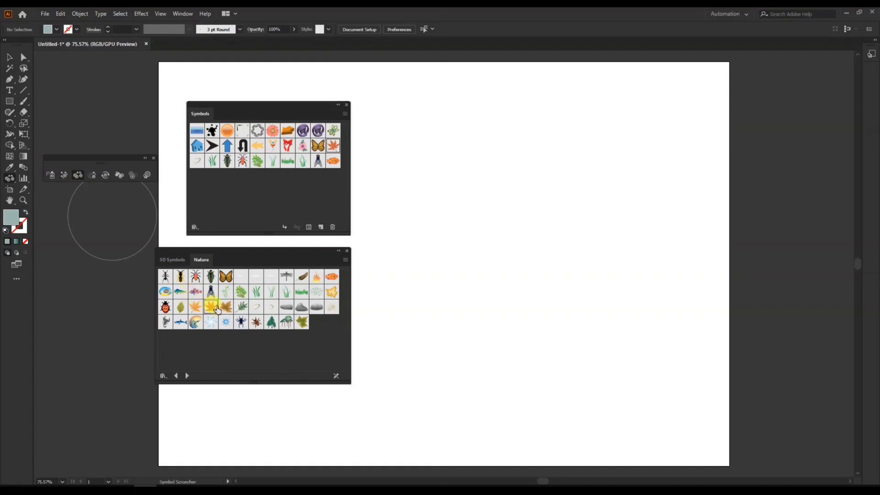
{"action": "left_click", "coordinate": [50, 175]}
{"action": "mouse_move", "coordinate": [496, 197]}
{"action": "left_mouse_down"}
{"action": "mouse_move", "coordinate": [480, 270]}
{"action": "mouse_move", "coordinate": [512, 320]}
{"action": "mouse_move", "coordinate": [601, 252]}
{"action": "mouse_move", "coordinate": [599, 204]}
{"action": "mouse_move", "coordinate": [542, 237]}
{"action": "mouse_move", "coordinate": [533, 216]}
{"action": "mouse_move", "coordinate": [535, 158]}
{"action": "mouse_move", "coordinate": [551, 124]}
{"action": "mouse_move", "coordinate": [624, 164]}
{"action": "mouse_move", "coordinate": [661, 258]}
{"action": "mouse_move", "coordinate": [674, 306]}
{"action": "left_mouse_up"}
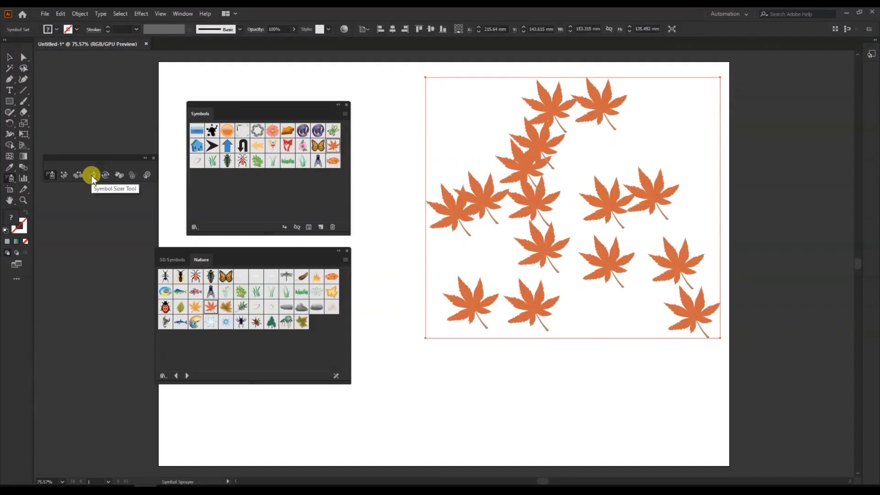
Enlarge the maple leaves along the left, lower, centre and right parts of the set with the Symbol Sizer
{"action": "left_click", "coordinate": [91, 175]}
{"action": "left_click", "coordinate": [424, 180]}
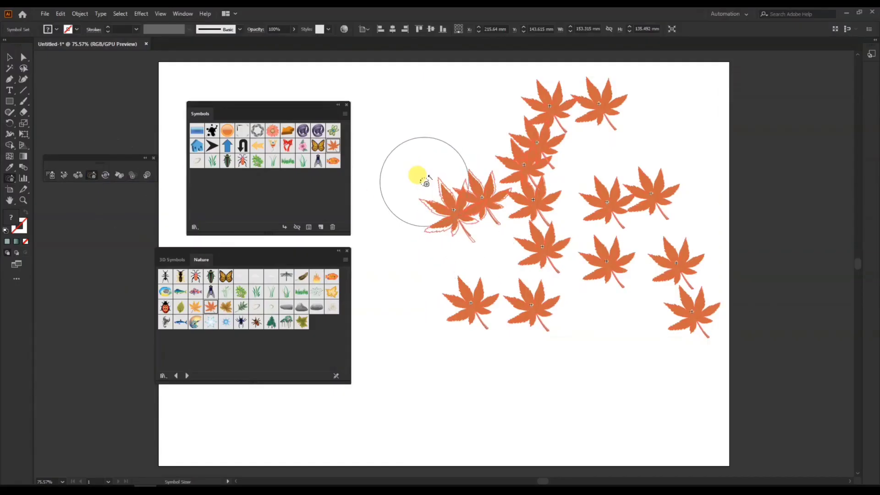
{"action": "left_click", "coordinate": [441, 338]}
{"action": "mouse_move", "coordinate": [441, 339]}
{"action": "left_mouse_down"}
{"action": "mouse_move", "coordinate": [481, 295]}
{"action": "mouse_move", "coordinate": [564, 330]}
{"action": "mouse_move", "coordinate": [541, 304]}
{"action": "mouse_move", "coordinate": [560, 250]}
{"action": "mouse_move", "coordinate": [617, 268]}
{"action": "mouse_move", "coordinate": [645, 304]}
{"action": "mouse_move", "coordinate": [628, 276]}
{"action": "mouse_move", "coordinate": [606, 273]}
{"action": "mouse_move", "coordinate": [639, 306]}
{"action": "mouse_move", "coordinate": [616, 281]}
{"action": "mouse_move", "coordinate": [559, 319]}
{"action": "mouse_move", "coordinate": [541, 312]}
{"action": "mouse_move", "coordinate": [552, 327]}
{"action": "mouse_move", "coordinate": [533, 334]}
{"action": "mouse_move", "coordinate": [469, 312]}
{"action": "mouse_move", "coordinate": [425, 269]}
{"action": "mouse_move", "coordinate": [462, 301]}
{"action": "mouse_move", "coordinate": [442, 274]}
{"action": "left_mouse_up"}
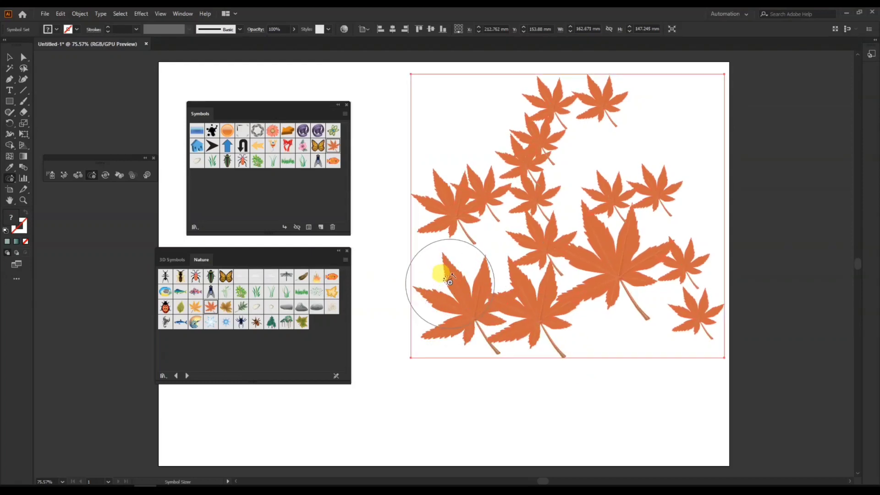
{"action": "left_click_drag", "start_coordinate": [428, 202], "coordinate": [424, 192]}
{"action": "left_click_drag", "start_coordinate": [476, 182], "coordinate": [487, 173]}
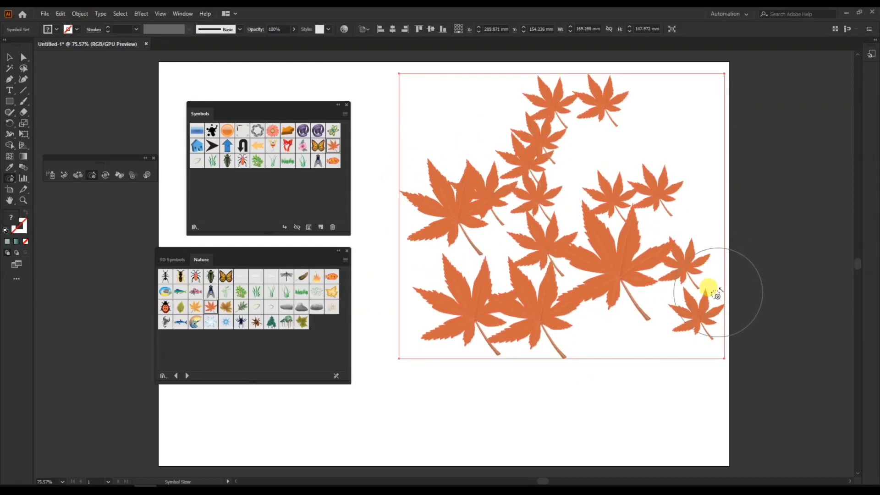
{"action": "left_click", "coordinate": [705, 314]}
{"action": "mouse_move", "coordinate": [686, 265]}
{"action": "left_mouse_down"}
{"action": "mouse_move", "coordinate": [692, 192]}
{"action": "mouse_move", "coordinate": [674, 174]}
{"action": "mouse_move", "coordinate": [722, 101]}
{"action": "mouse_move", "coordinate": [657, 187]}
{"action": "mouse_move", "coordinate": [667, 193]}
{"action": "mouse_move", "coordinate": [715, 173]}
{"action": "left_mouse_up"}
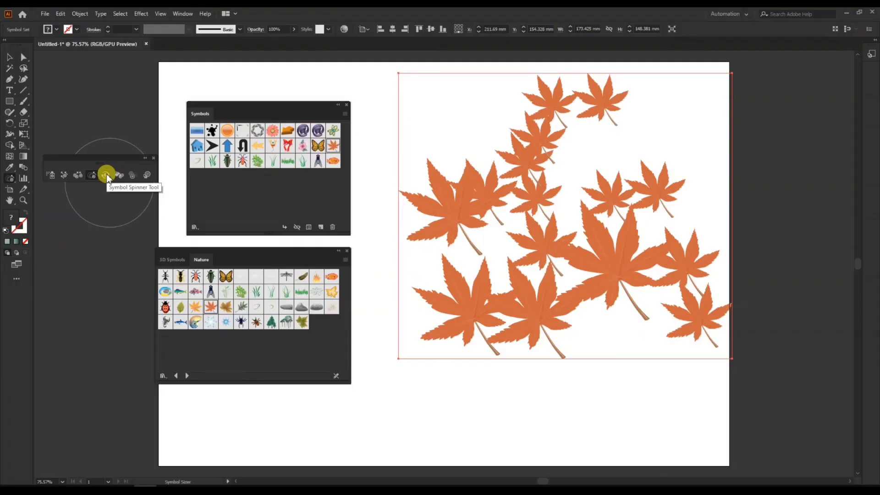
Rotate the maple leaves to varied angles with the Symbol Spinner
{"action": "left_click", "coordinate": [172, 240]}
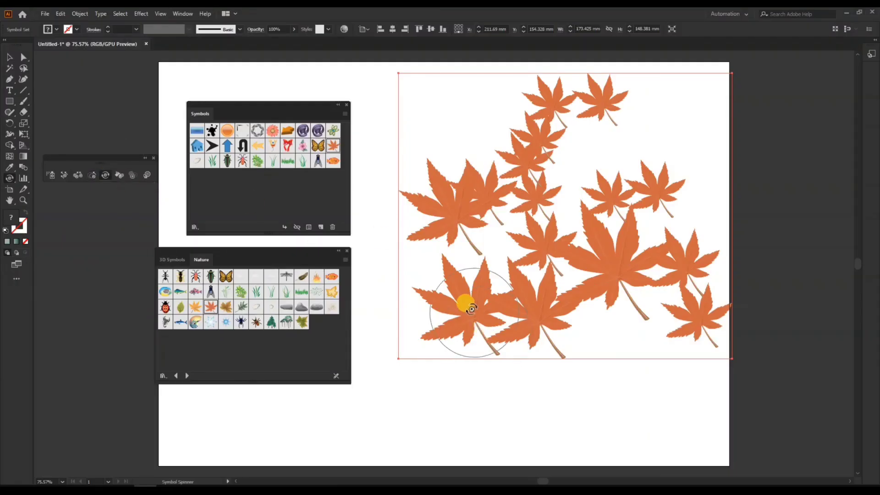
{"action": "mouse_move", "coordinate": [472, 308]}
{"action": "left_mouse_down"}
{"action": "mouse_move", "coordinate": [449, 304]}
{"action": "mouse_move", "coordinate": [520, 264]}
{"action": "mouse_move", "coordinate": [456, 286]}
{"action": "mouse_move", "coordinate": [541, 302]}
{"action": "mouse_move", "coordinate": [491, 297]}
{"action": "mouse_move", "coordinate": [599, 353]}
{"action": "mouse_move", "coordinate": [688, 324]}
{"action": "mouse_move", "coordinate": [685, 360]}
{"action": "mouse_move", "coordinate": [708, 302]}
{"action": "mouse_move", "coordinate": [696, 305]}
{"action": "mouse_move", "coordinate": [761, 294]}
{"action": "mouse_move", "coordinate": [701, 241]}
{"action": "mouse_move", "coordinate": [748, 223]}
{"action": "mouse_move", "coordinate": [652, 173]}
{"action": "mouse_move", "coordinate": [652, 159]}
{"action": "mouse_move", "coordinate": [743, 183]}
{"action": "mouse_move", "coordinate": [660, 176]}
{"action": "mouse_move", "coordinate": [713, 198]}
{"action": "mouse_move", "coordinate": [664, 185]}
{"action": "mouse_move", "coordinate": [734, 211]}
{"action": "mouse_move", "coordinate": [639, 180]}
{"action": "mouse_move", "coordinate": [642, 169]}
{"action": "mouse_move", "coordinate": [547, 140]}
{"action": "mouse_move", "coordinate": [485, 136]}
{"action": "mouse_move", "coordinate": [516, 148]}
{"action": "mouse_move", "coordinate": [504, 146]}
{"action": "mouse_move", "coordinate": [485, 187]}
{"action": "mouse_move", "coordinate": [399, 206]}
{"action": "mouse_move", "coordinate": [407, 217]}
{"action": "mouse_move", "coordinate": [430, 217]}
{"action": "mouse_move", "coordinate": [430, 244]}
{"action": "mouse_move", "coordinate": [564, 244]}
{"action": "mouse_move", "coordinate": [678, 286]}
{"action": "mouse_move", "coordinate": [629, 261]}
{"action": "mouse_move", "coordinate": [744, 168]}
{"action": "mouse_move", "coordinate": [686, 232]}
{"action": "mouse_move", "coordinate": [726, 222]}
{"action": "mouse_move", "coordinate": [705, 234]}
{"action": "mouse_move", "coordinate": [724, 251]}
{"action": "mouse_move", "coordinate": [696, 257]}
{"action": "mouse_move", "coordinate": [764, 254]}
{"action": "mouse_move", "coordinate": [692, 261]}
{"action": "mouse_move", "coordinate": [727, 258]}
{"action": "mouse_move", "coordinate": [642, 180]}
{"action": "mouse_move", "coordinate": [578, 88]}
{"action": "mouse_move", "coordinate": [632, 88]}
{"action": "mouse_move", "coordinate": [678, 96]}
{"action": "mouse_move", "coordinate": [629, 100]}
{"action": "mouse_move", "coordinate": [707, 110]}
{"action": "mouse_move", "coordinate": [633, 105]}
{"action": "mouse_move", "coordinate": [651, 128]}
{"action": "mouse_move", "coordinate": [605, 103]}
{"action": "mouse_move", "coordinate": [635, 108]}
{"action": "mouse_move", "coordinate": [654, 132]}
{"action": "mouse_move", "coordinate": [607, 97]}
{"action": "mouse_move", "coordinate": [659, 131]}
{"action": "left_mouse_up"}
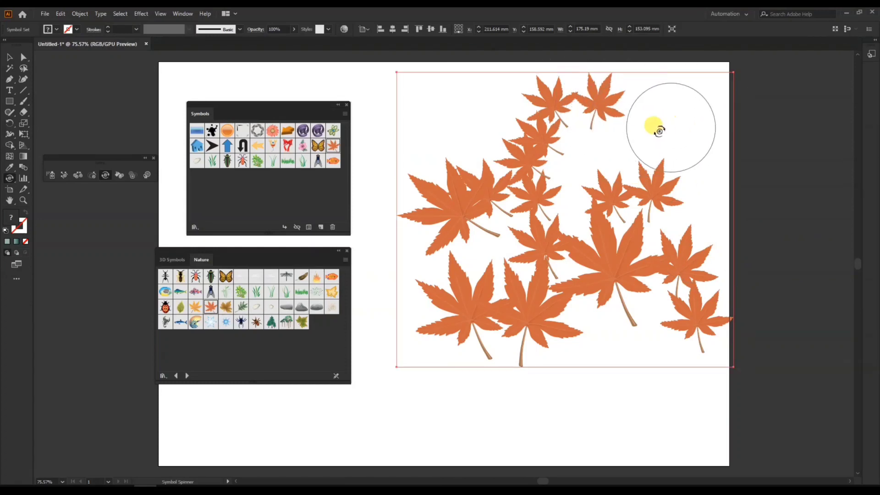
Stain the maple leaves along the left side and top of the set teal with the Symbol Stainer
{"action": "left_click", "coordinate": [119, 176]}
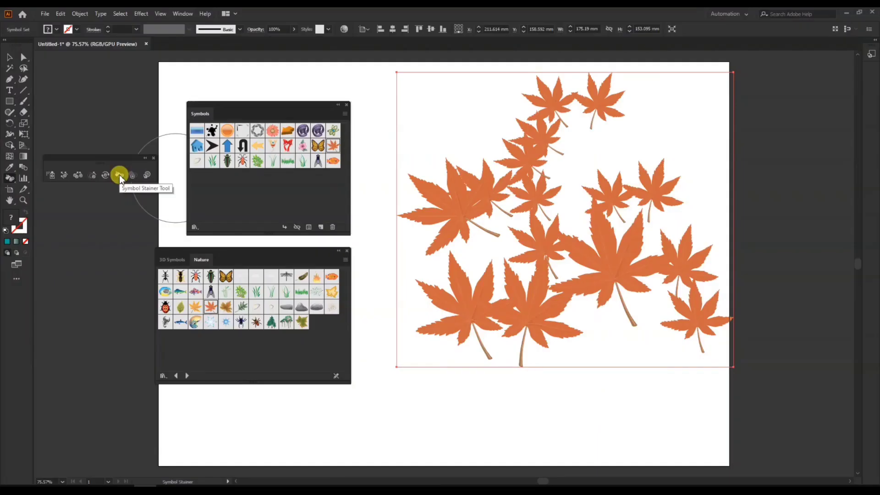
{"action": "left_click", "coordinate": [57, 29]}
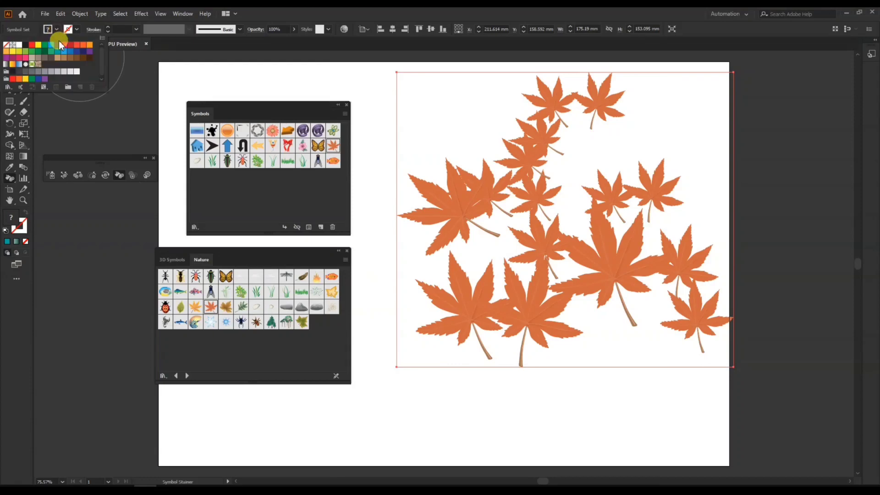
{"action": "left_click", "coordinate": [51, 51]}
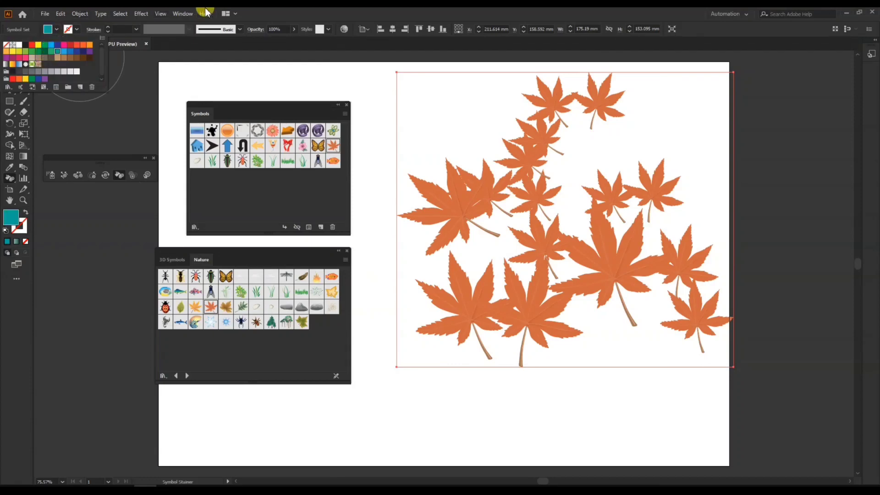
{"action": "mouse_move", "coordinate": [448, 227]}
{"action": "left_mouse_down"}
{"action": "mouse_move", "coordinate": [425, 201]}
{"action": "mouse_move", "coordinate": [505, 184]}
{"action": "mouse_move", "coordinate": [492, 185]}
{"action": "mouse_move", "coordinate": [532, 144]}
{"action": "mouse_move", "coordinate": [531, 133]}
{"action": "mouse_move", "coordinate": [558, 130]}
{"action": "mouse_move", "coordinate": [536, 109]}
{"action": "mouse_move", "coordinate": [606, 96]}
{"action": "left_mouse_up"}
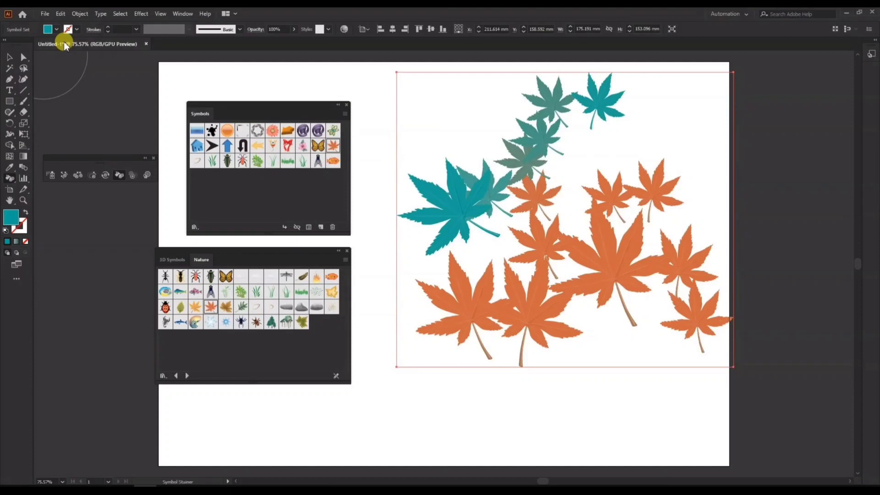
Stain the lower-left and central maple leaves yellow with the Symbol Stainer
{"action": "left_click", "coordinate": [54, 30]}
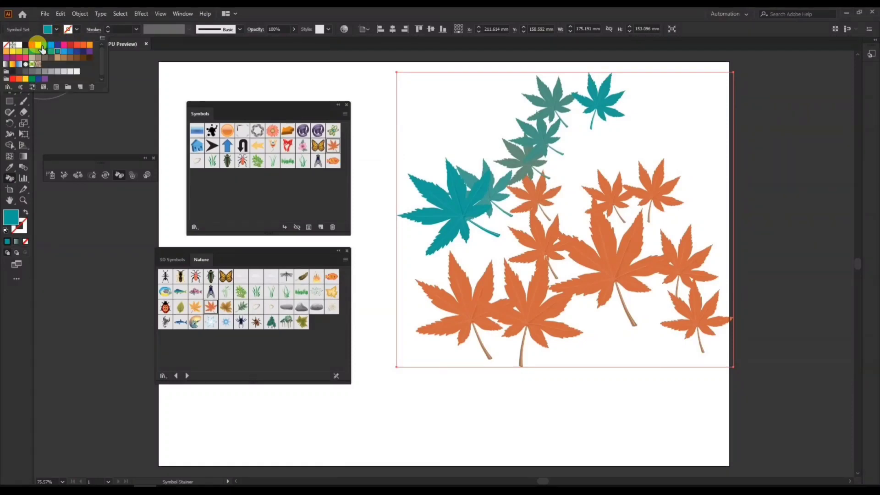
{"action": "left_click", "coordinate": [40, 46]}
{"action": "mouse_move", "coordinate": [428, 308]}
{"action": "left_mouse_down"}
{"action": "mouse_move", "coordinate": [455, 307]}
{"action": "mouse_move", "coordinate": [426, 297]}
{"action": "mouse_move", "coordinate": [536, 319]}
{"action": "mouse_move", "coordinate": [531, 308]}
{"action": "mouse_move", "coordinate": [574, 279]}
{"action": "mouse_move", "coordinate": [606, 282]}
{"action": "mouse_move", "coordinate": [522, 235]}
{"action": "mouse_move", "coordinate": [538, 235]}
{"action": "mouse_move", "coordinate": [532, 189]}
{"action": "mouse_move", "coordinate": [597, 190]}
{"action": "mouse_move", "coordinate": [660, 175]}
{"action": "mouse_move", "coordinate": [566, 175]}
{"action": "left_mouse_up"}
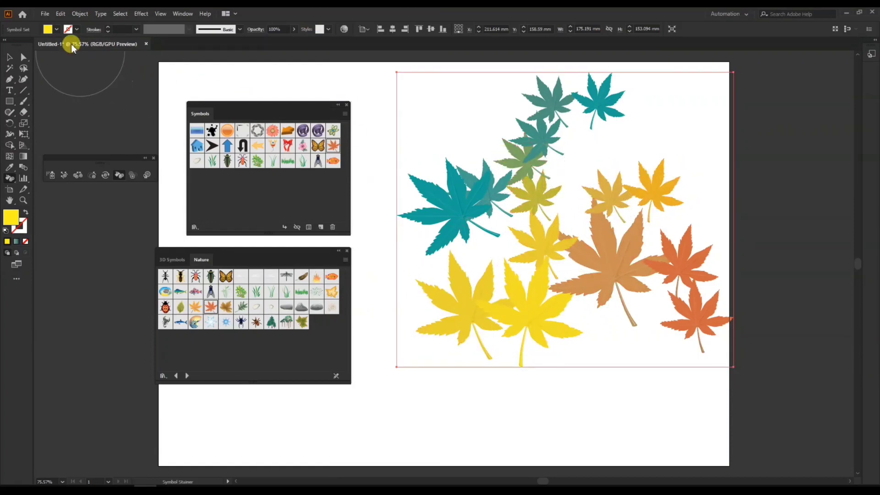
Stain the large central leaf and the lower-right leaves dark blue with the Symbol Stainer
{"action": "left_click", "coordinate": [55, 28]}
{"action": "left_click", "coordinate": [79, 49]}
{"action": "left_click", "coordinate": [598, 272]}
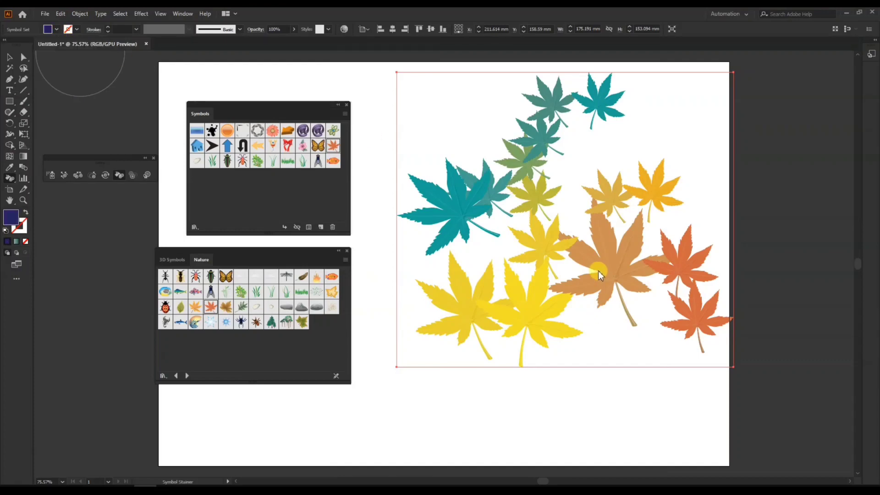
{"action": "mouse_move", "coordinate": [598, 274]}
{"action": "left_mouse_down"}
{"action": "mouse_move", "coordinate": [617, 280]}
{"action": "mouse_move", "coordinate": [614, 267]}
{"action": "mouse_move", "coordinate": [682, 262]}
{"action": "mouse_move", "coordinate": [677, 314]}
{"action": "mouse_move", "coordinate": [684, 315]}
{"action": "mouse_move", "coordinate": [661, 319]}
{"action": "mouse_move", "coordinate": [529, 288]}
{"action": "left_mouse_up"}
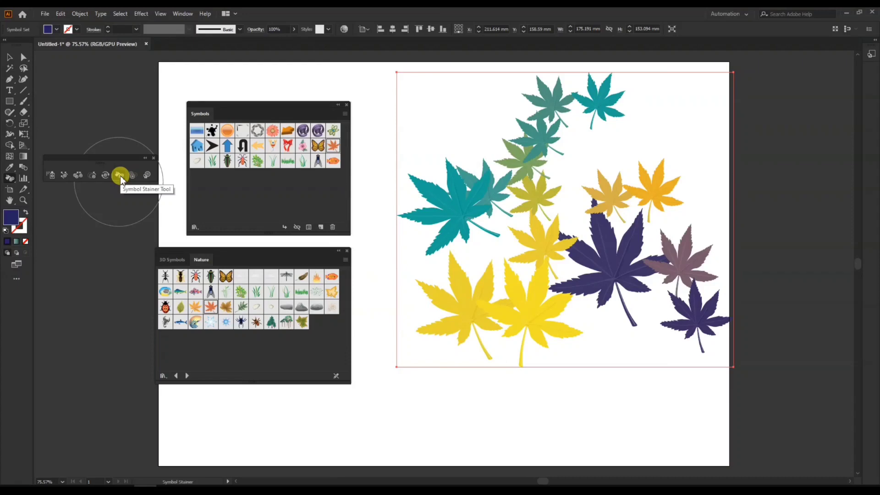
Shift the leaf set fully onto the artboard and make several of its leaves semi-transparent with the Symbol Screener
{"action": "left_click", "coordinate": [9, 57]}
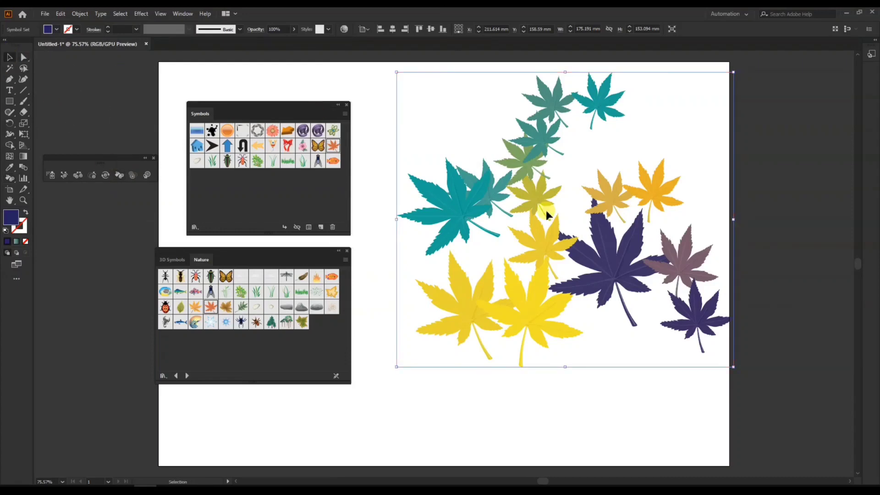
{"action": "left_click_drag", "start_coordinate": [537, 244], "coordinate": [530, 245]}
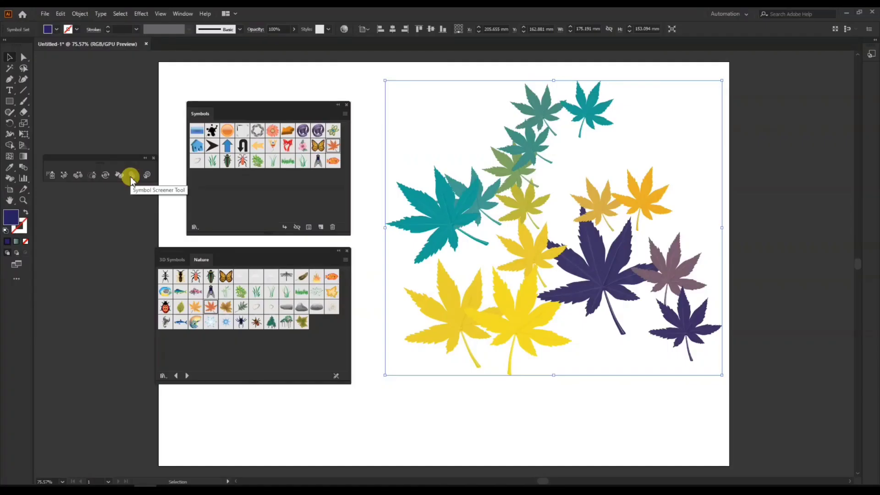
{"action": "left_click", "coordinate": [131, 176]}
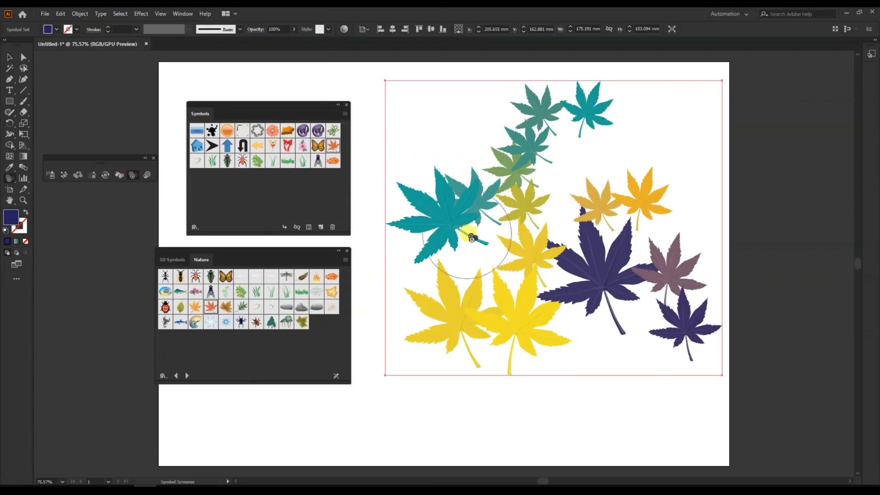
{"action": "left_click", "coordinate": [472, 310]}
{"action": "mouse_move", "coordinate": [472, 311]}
{"action": "left_mouse_down"}
{"action": "mouse_move", "coordinate": [508, 303]}
{"action": "mouse_move", "coordinate": [504, 269]}
{"action": "mouse_move", "coordinate": [453, 198]}
{"action": "mouse_move", "coordinate": [560, 251]}
{"action": "mouse_move", "coordinate": [579, 247]}
{"action": "mouse_move", "coordinate": [584, 257]}
{"action": "mouse_move", "coordinate": [589, 213]}
{"action": "mouse_move", "coordinate": [632, 192]}
{"action": "mouse_move", "coordinate": [619, 172]}
{"action": "mouse_move", "coordinate": [471, 131]}
{"action": "mouse_move", "coordinate": [495, 185]}
{"action": "mouse_move", "coordinate": [495, 167]}
{"action": "mouse_move", "coordinate": [672, 205]}
{"action": "mouse_move", "coordinate": [573, 215]}
{"action": "mouse_move", "coordinate": [628, 229]}
{"action": "mouse_move", "coordinate": [595, 222]}
{"action": "mouse_move", "coordinate": [520, 230]}
{"action": "left_mouse_up"}
Move the faded leaf set around the artboard and delete it
{"action": "left_click", "coordinate": [9, 57]}
{"action": "left_click_drag", "start_coordinate": [462, 242], "coordinate": [636, 245]}
{"action": "left_click_drag", "start_coordinate": [660, 217], "coordinate": [529, 220]}
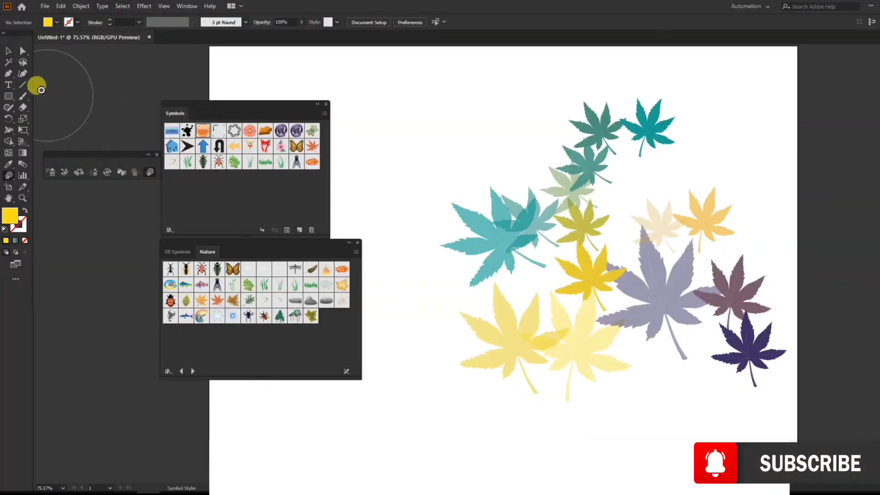
{"action": "left_click", "coordinate": [8, 51]}
{"action": "left_click_drag", "start_coordinate": [437, 116], "coordinate": [745, 373]}
{"action": "key", "text": "Delete"}
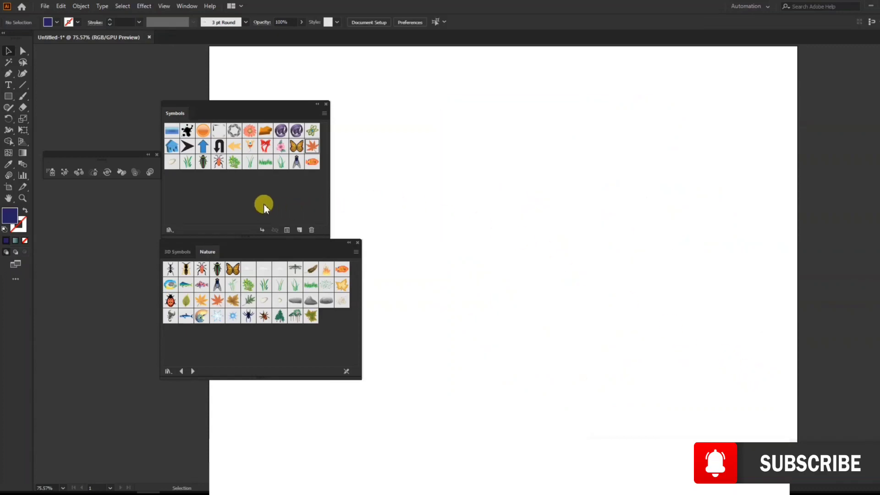
Show the Graphic Styles panel and place the Illuminated Orange symbol on the middle of the artboard
{"action": "left_click", "coordinate": [186, 6]}
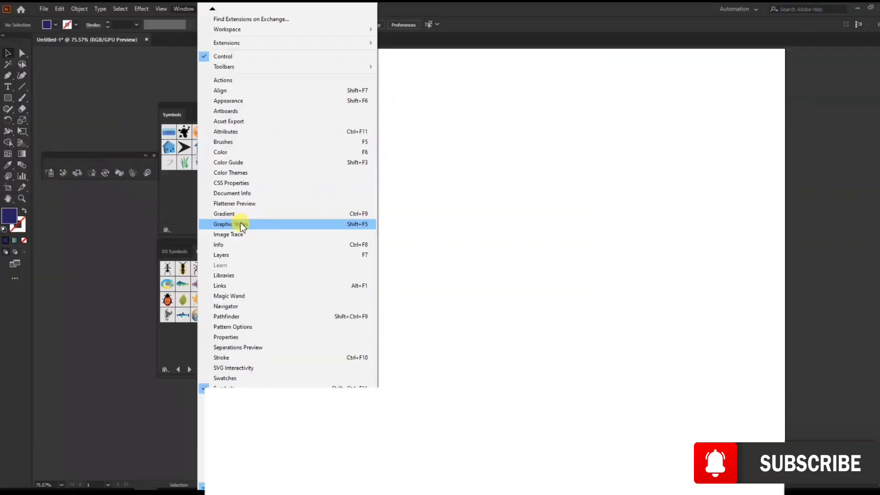
{"action": "left_click", "coordinate": [376, 250]}
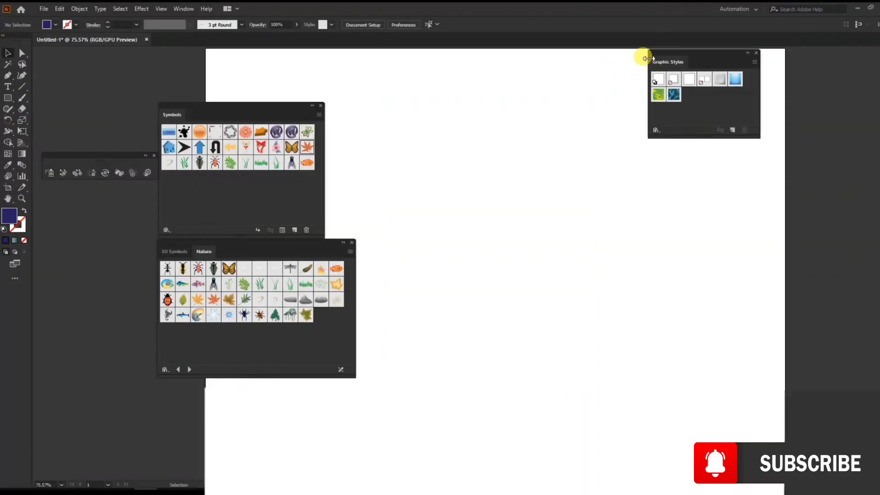
{"action": "left_click_drag", "start_coordinate": [660, 54], "coordinate": [554, 82]}
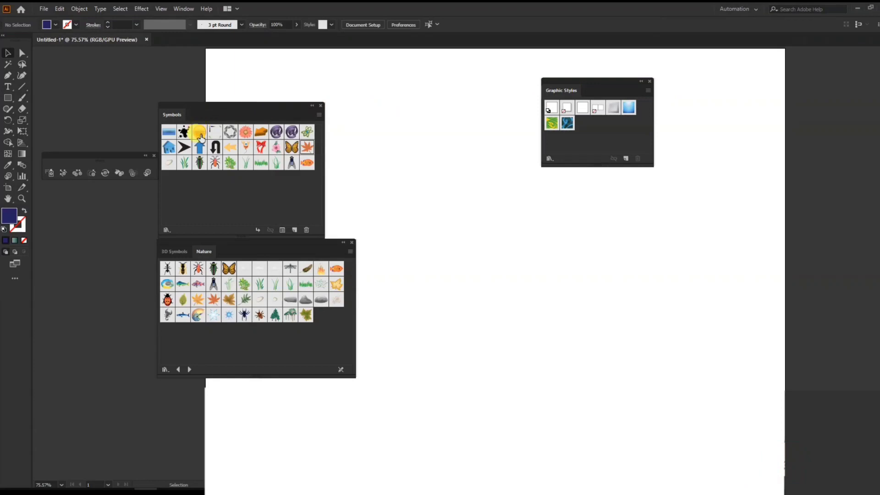
{"action": "left_click_drag", "start_coordinate": [200, 131], "coordinate": [541, 343]}
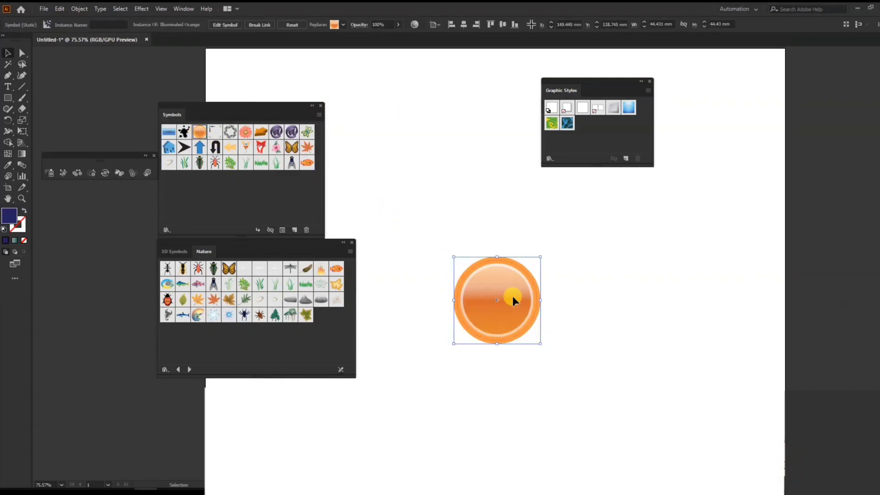
{"action": "left_click_drag", "start_coordinate": [512, 299], "coordinate": [488, 271]}
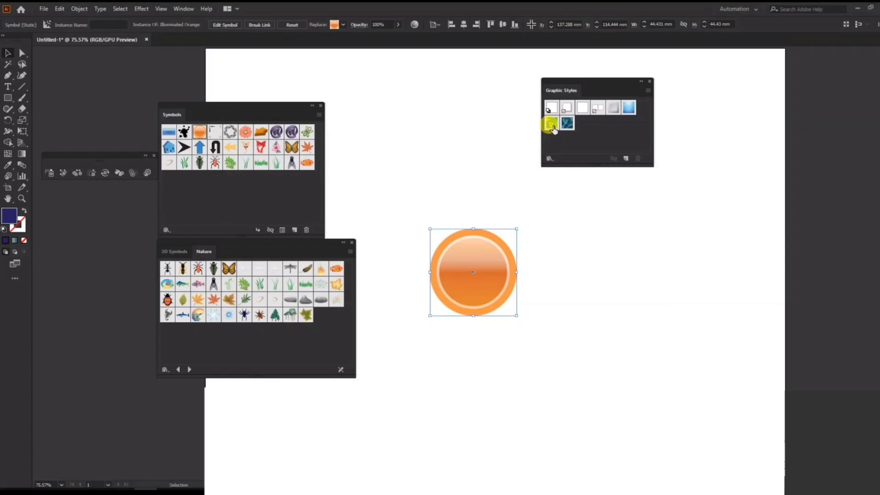
Apply the Foliage_GS graphic style and the dark blue style beside it to the orange button with the Symbol Styler
{"action": "left_click", "coordinate": [552, 124]}
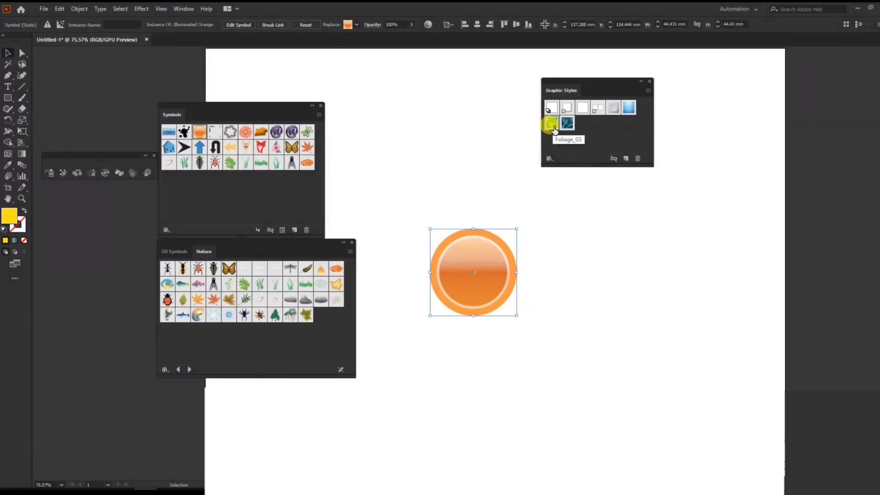
{"action": "left_click", "coordinate": [148, 175]}
{"action": "left_click", "coordinate": [478, 274]}
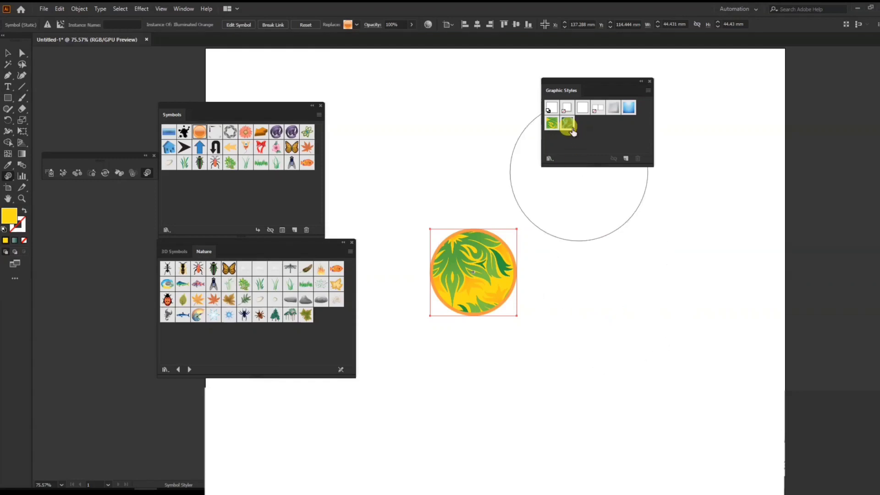
{"action": "left_click", "coordinate": [567, 123]}
{"action": "left_click", "coordinate": [485, 265]}
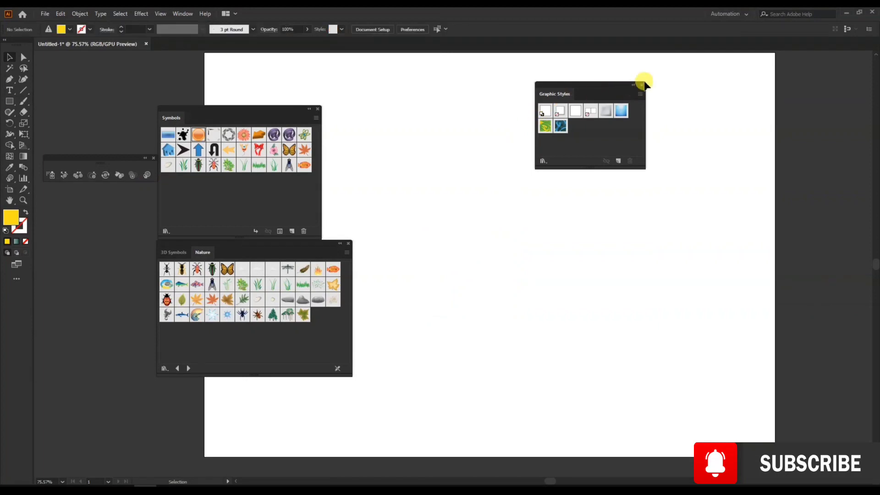
Close the Graphic Styles panel and page from the Nature symbol library through the libraries that follow it
{"action": "left_click", "coordinate": [643, 84]}
{"action": "left_click_drag", "start_coordinate": [280, 247], "coordinate": [373, 168]}
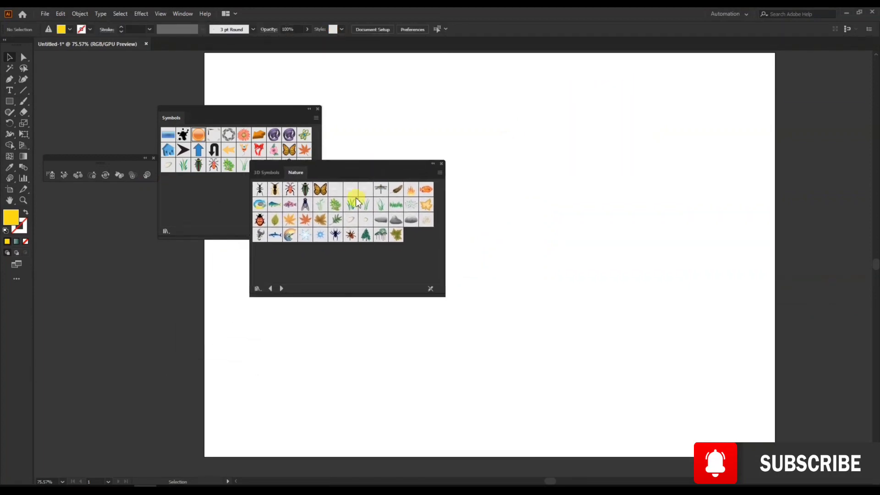
{"action": "left_click", "coordinate": [281, 288]}
{"action": "left_click", "coordinate": [281, 289]}
{"action": "left_click", "coordinate": [281, 289]}
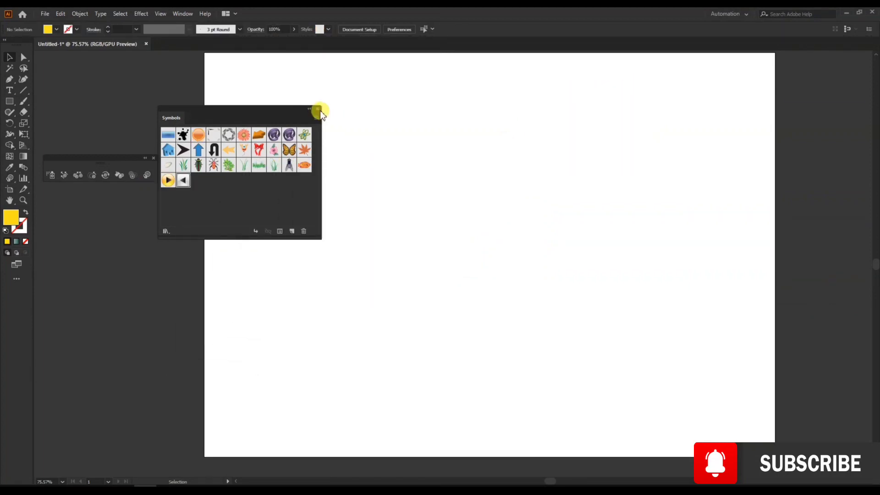
Close and reopen the Symbols panel, and load the Charts symbol library in an enlarged panel
{"action": "left_click", "coordinate": [317, 108]}
{"action": "left_click", "coordinate": [182, 14]}
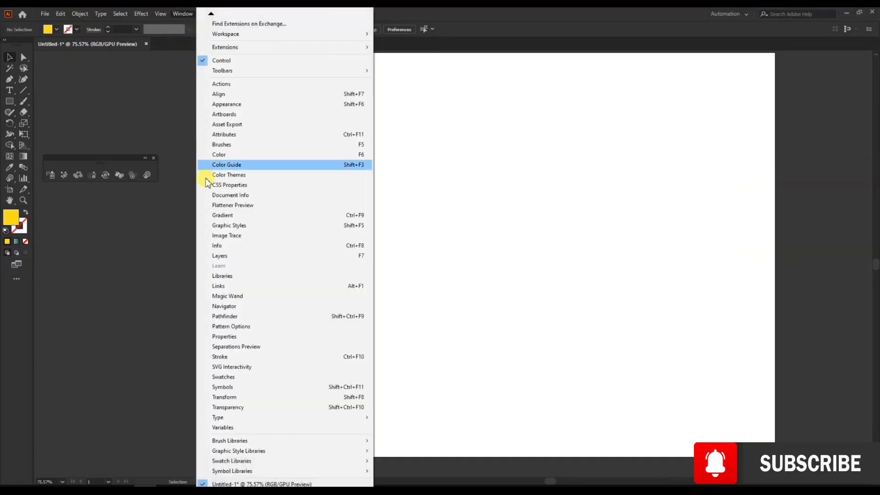
{"action": "left_click", "coordinate": [231, 387]}
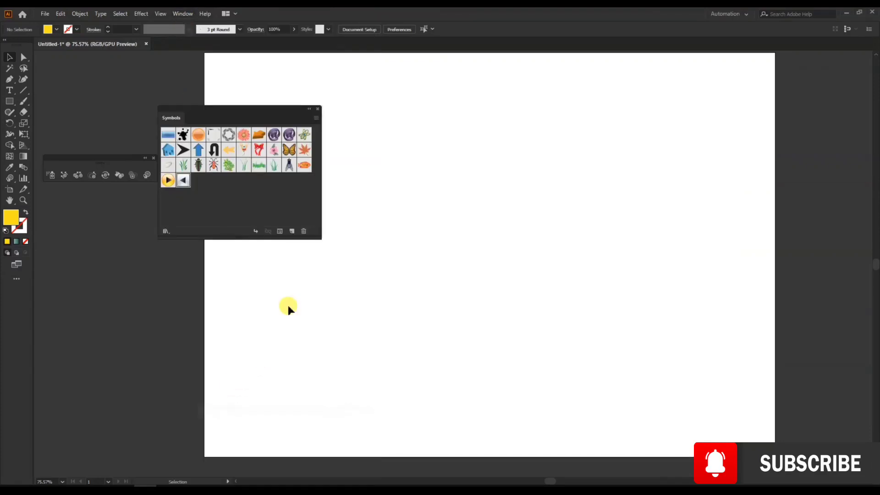
{"action": "left_click", "coordinate": [316, 118]}
{"action": "mouse_move", "coordinate": [342, 301]}
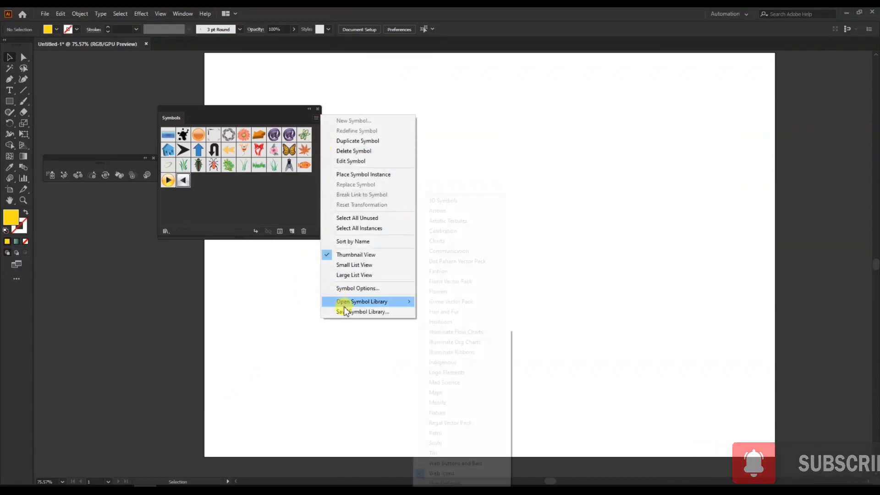
{"action": "left_click", "coordinate": [443, 242]}
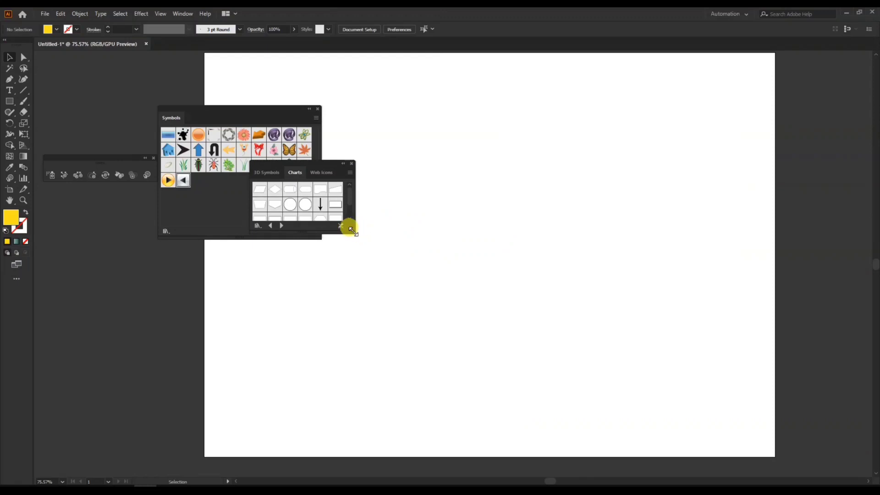
{"action": "left_click_drag", "start_coordinate": [354, 232], "coordinate": [400, 284]}
{"action": "left_click_drag", "start_coordinate": [337, 169], "coordinate": [368, 193]}
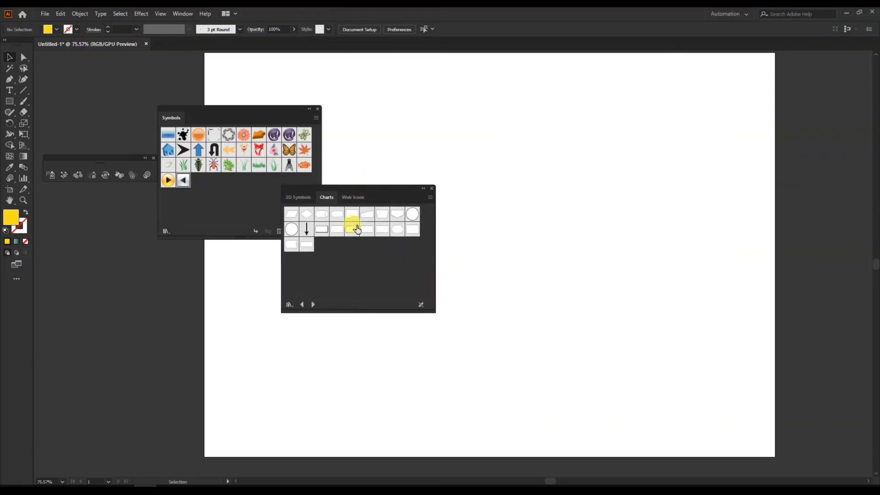
Page through the symbol libraries to Fashion and add its Boot and Sweater symbols to the document
{"action": "left_click", "coordinate": [312, 305]}
{"action": "left_click", "coordinate": [313, 305]}
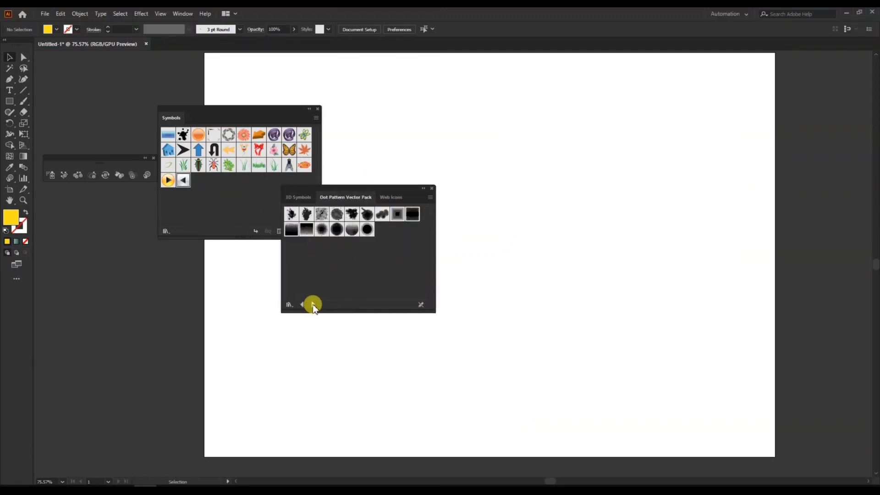
{"action": "left_click", "coordinate": [313, 304]}
{"action": "left_click", "coordinate": [301, 304]}
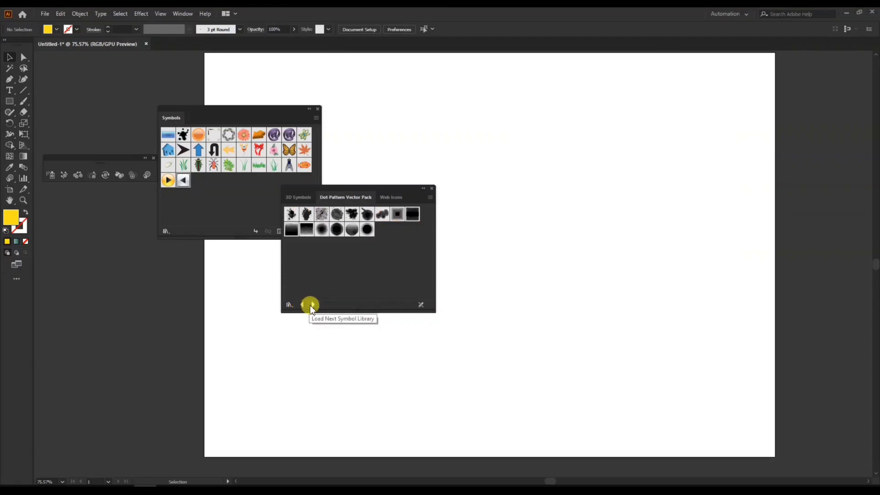
{"action": "left_click", "coordinate": [314, 305]}
{"action": "left_click", "coordinate": [351, 215]}
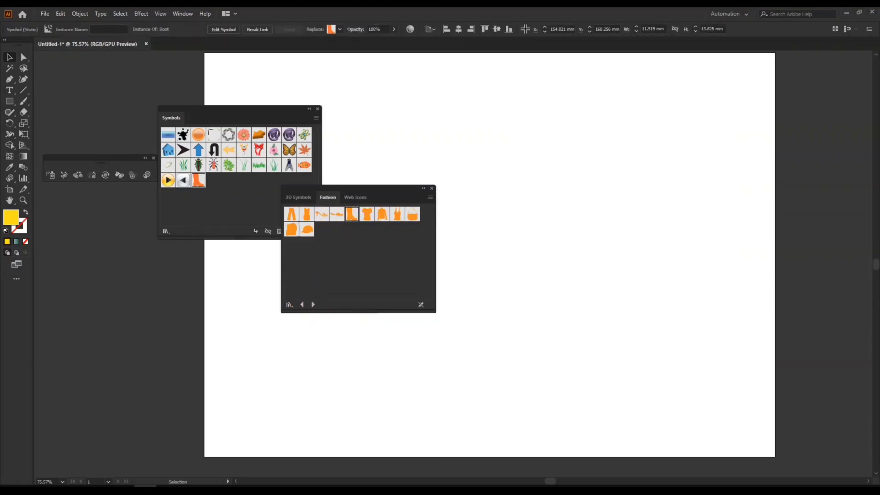
{"action": "left_click", "coordinate": [387, 215]}
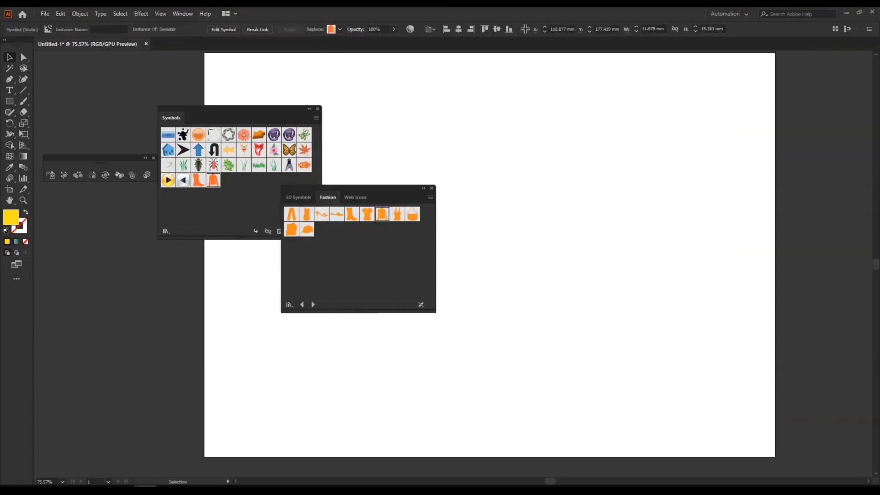
{"action": "left_click", "coordinate": [481, 288]}
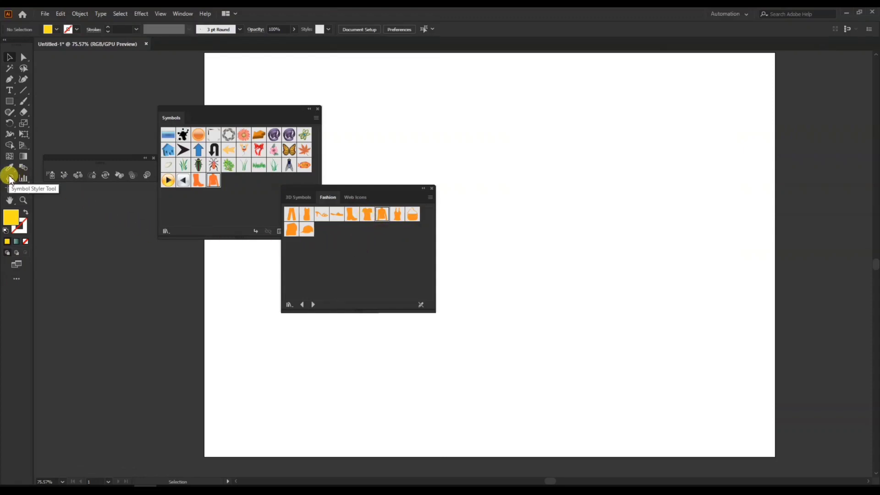
Select all the symbol instances in the document and clear the selection
{"action": "key", "text": "ctrl+a"}
{"action": "left_click", "coordinate": [691, 389]}
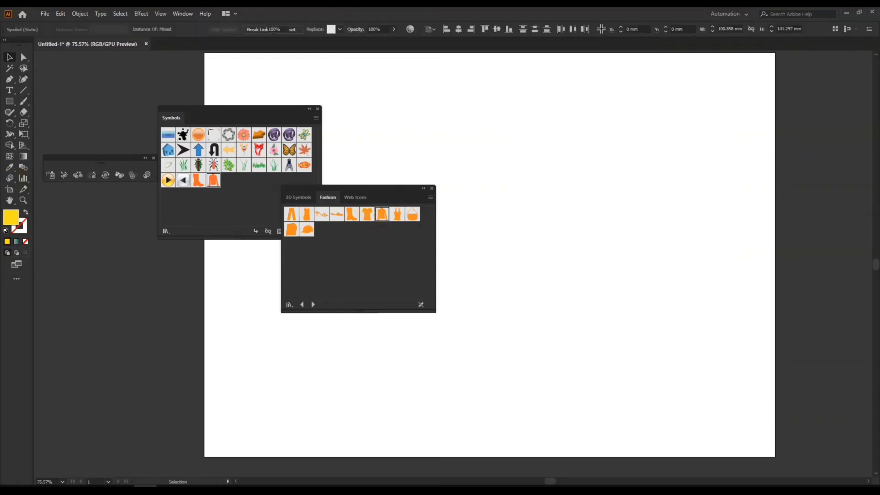
{"action": "left_click_drag", "start_coordinate": [691, 390], "coordinate": [420, 120]}
{"action": "left_click", "coordinate": [405, 161]}
Close the Fashion library, the Symbols panel and the floating set of symbolism tools
{"action": "left_click", "coordinate": [431, 188]}
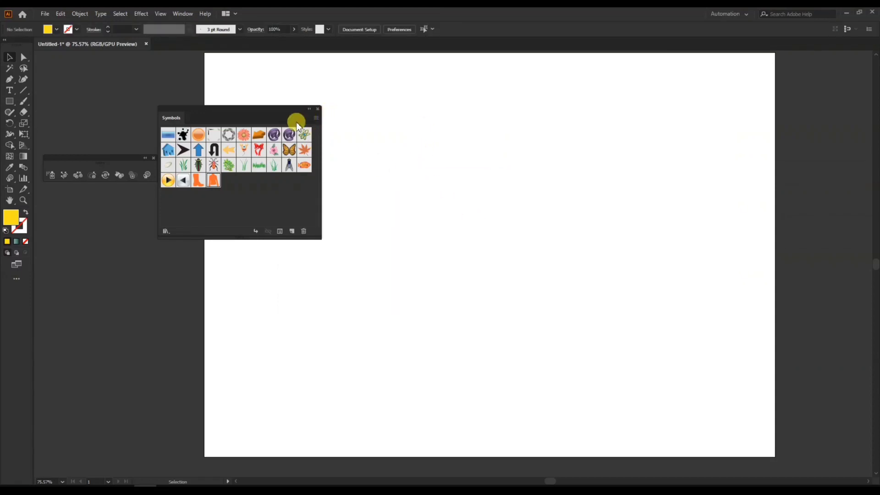
{"action": "left_click", "coordinate": [317, 109]}
{"action": "left_click_drag", "start_coordinate": [141, 157], "coordinate": [322, 150]}
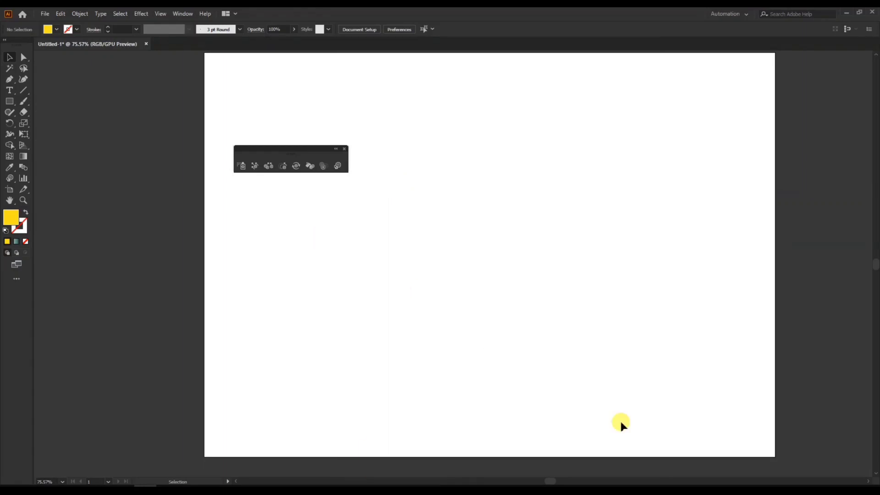
{"action": "left_click", "coordinate": [344, 148]}
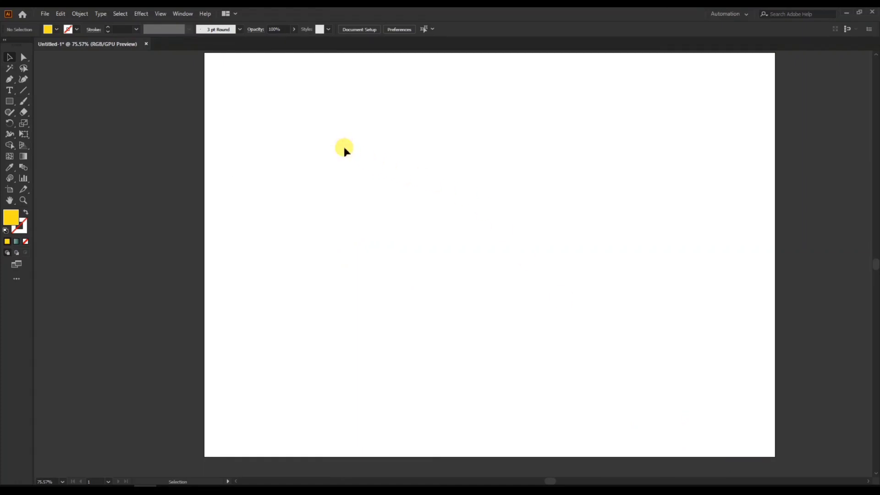
{"action": "left_click_drag", "start_coordinate": [466, 188], "coordinate": [413, 199]}
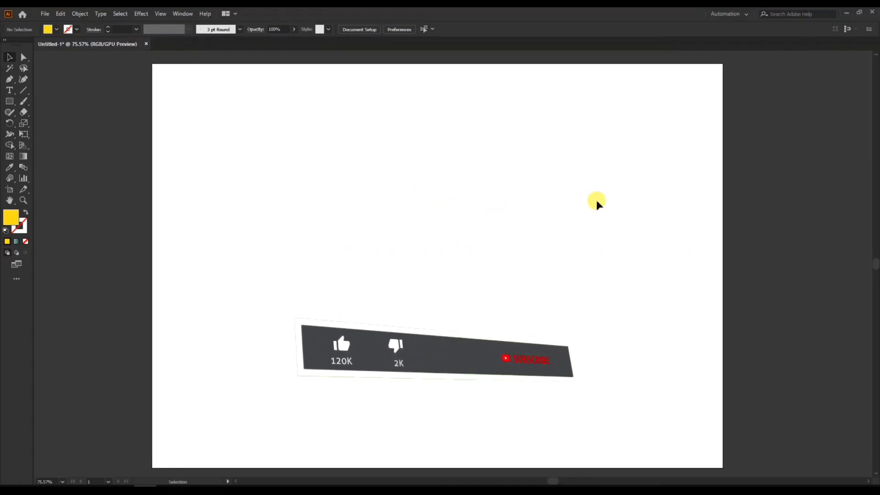